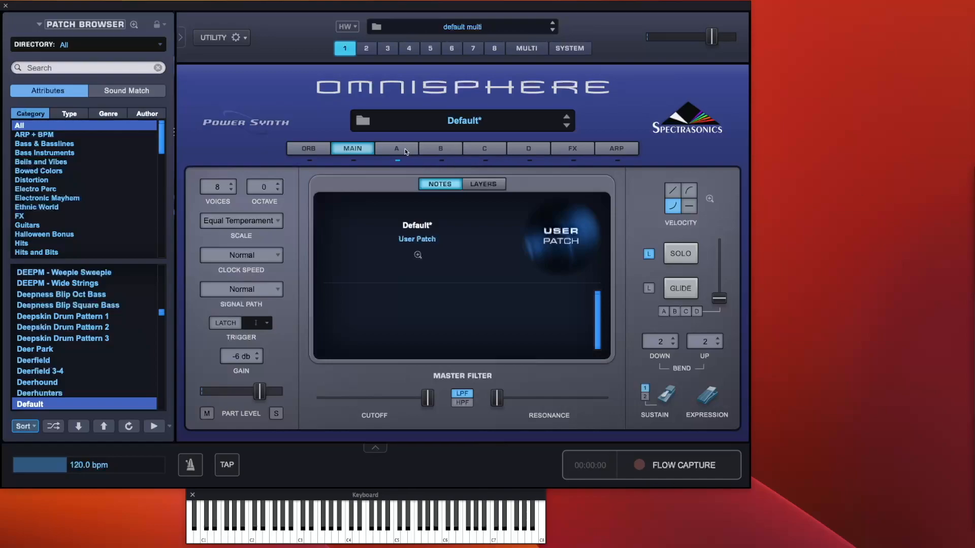
Open layer A and browse its filter preset categories from Lowpass Filters to Specialty Filters.
{"action": "left_click", "coordinate": [404, 147]}
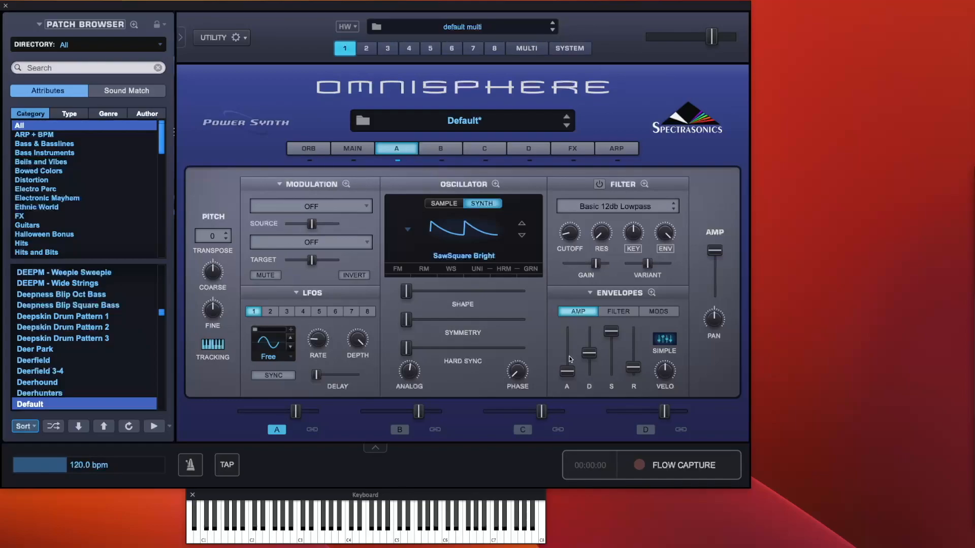
{"action": "left_click", "coordinate": [600, 211]}
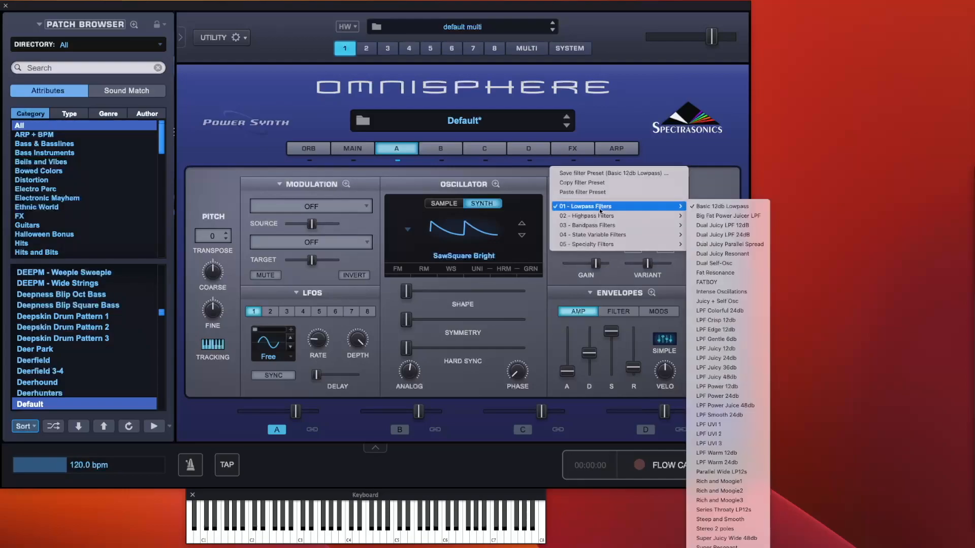
{"action": "left_click", "coordinate": [688, 157]}
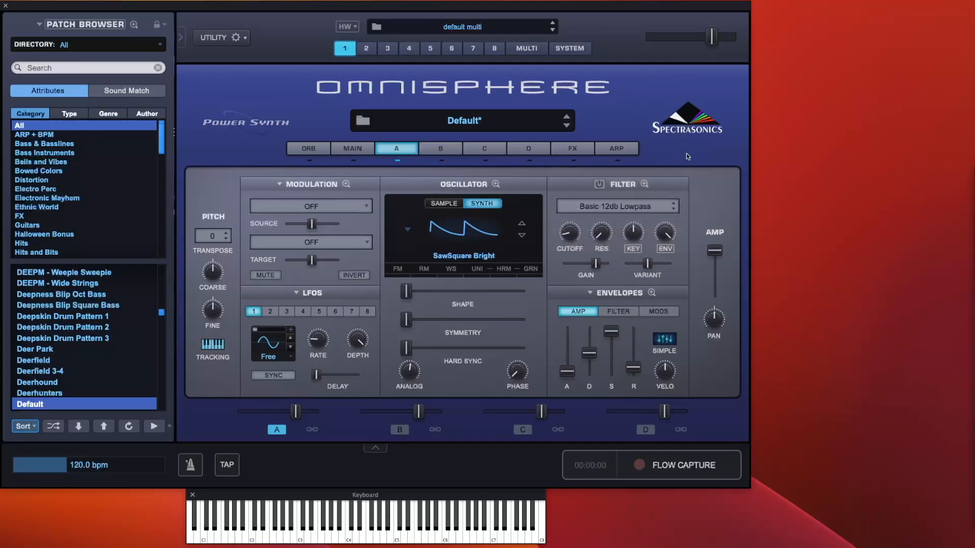
{"action": "left_click", "coordinate": [600, 210]}
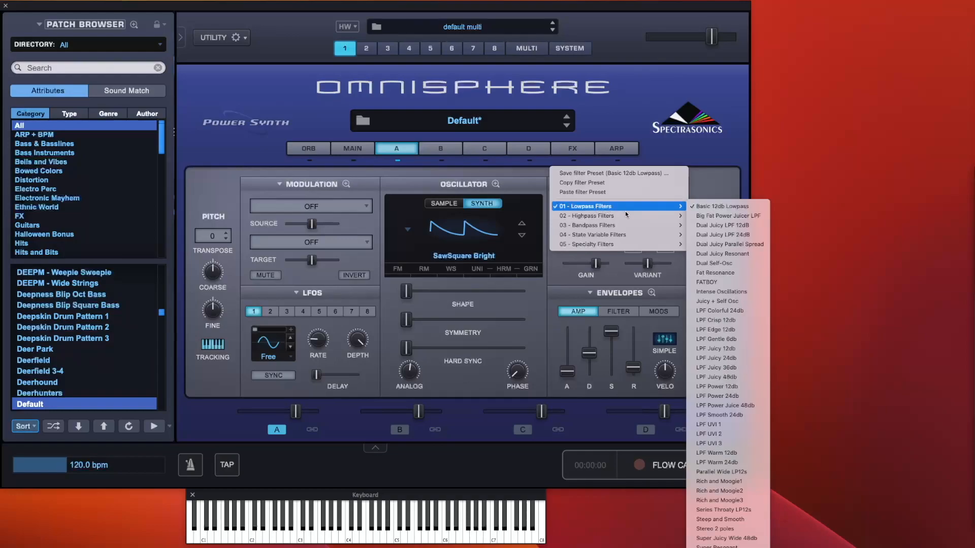
{"action": "mouse_move", "coordinate": [629, 234]}
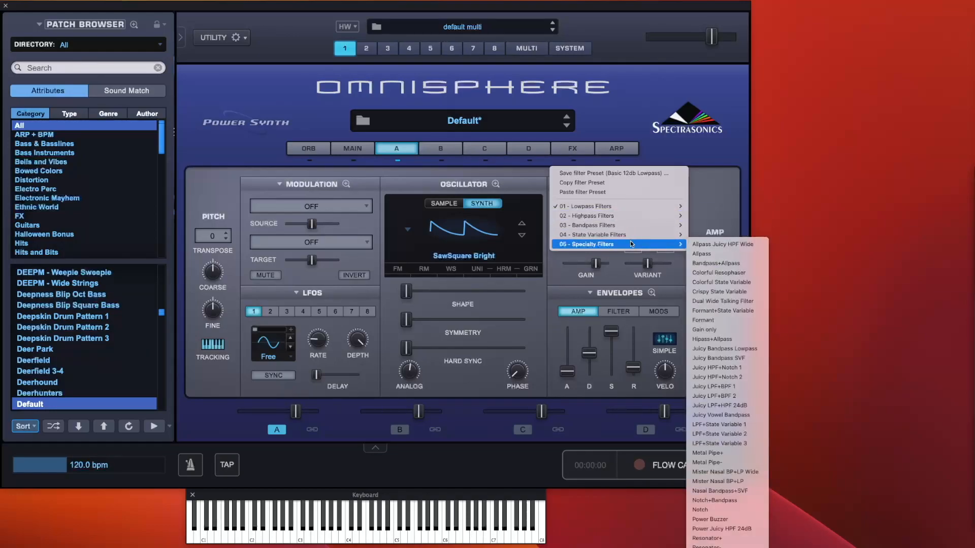
{"action": "left_click", "coordinate": [728, 171]}
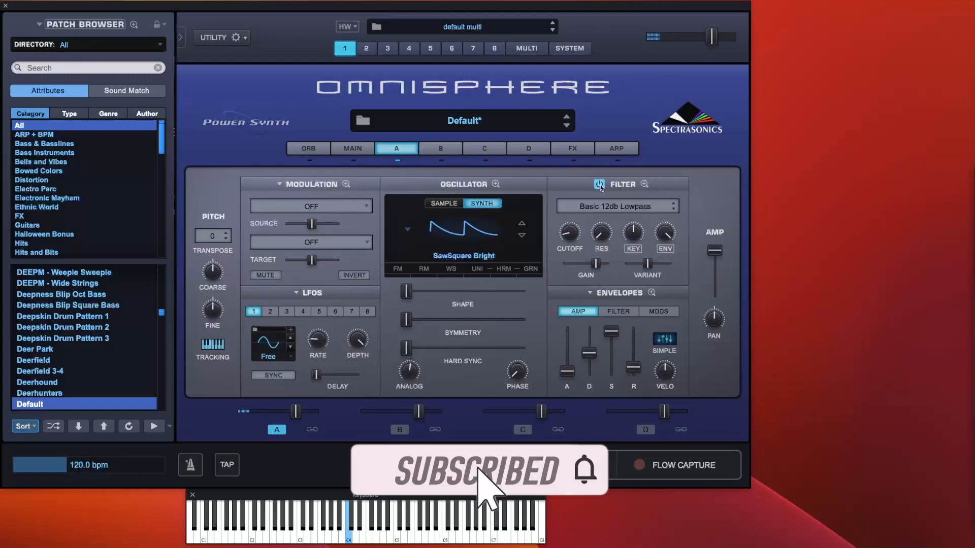
Enable layer A's Basic 12db Lowpass filter and adjust its Cutoff and Resonance while playing notes.
{"action": "mouse_move", "coordinate": [572, 220]}
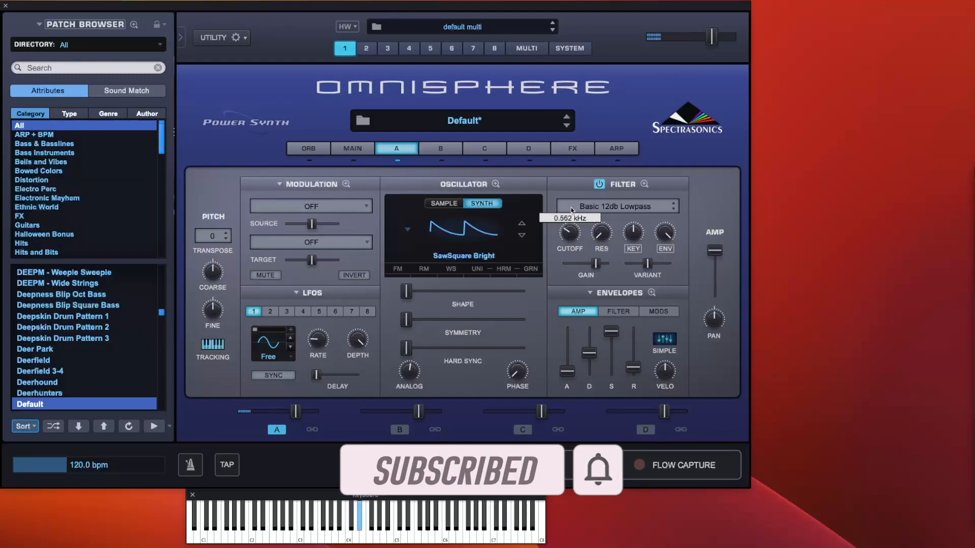
{"action": "mouse_move", "coordinate": [602, 219]}
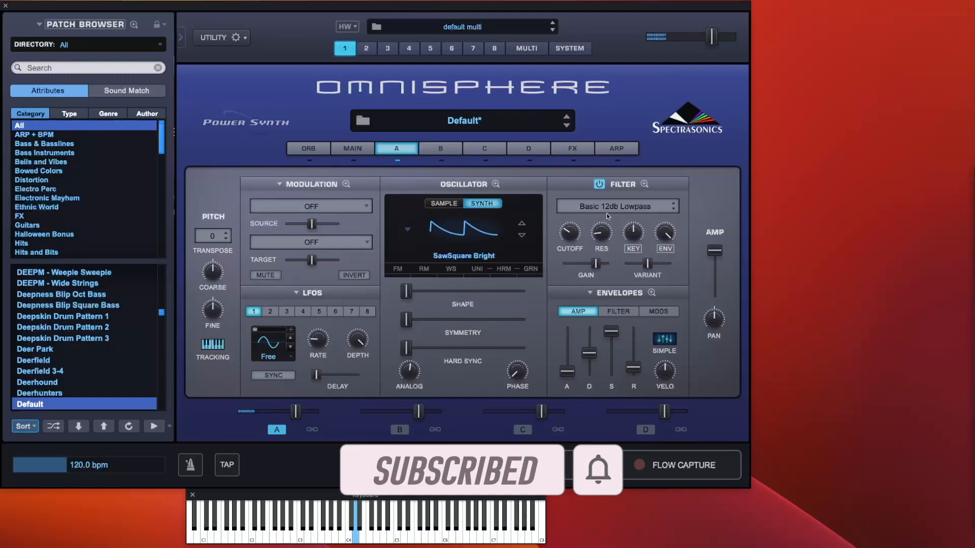
{"action": "left_click_drag", "start_coordinate": [600, 235], "coordinate": [602, 221]}
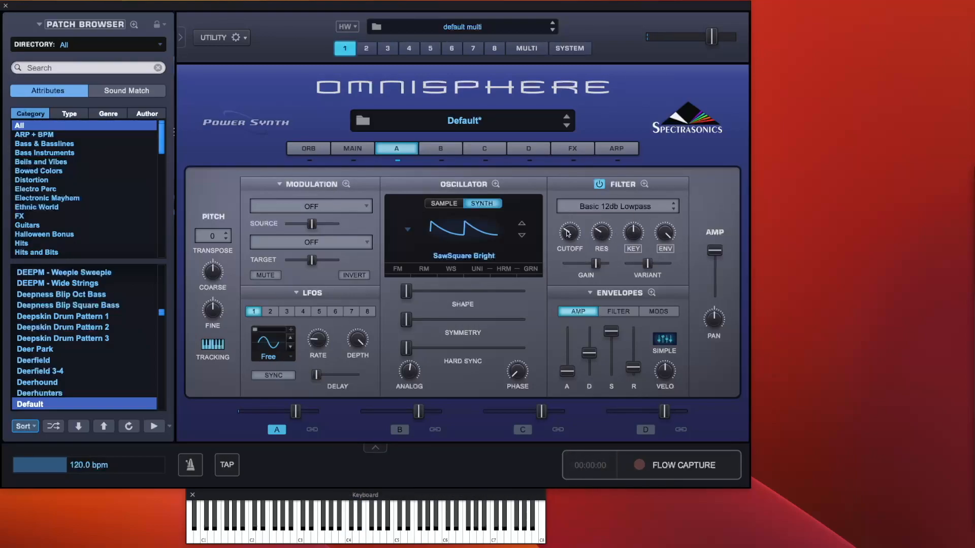
{"action": "left_click_drag", "start_coordinate": [568, 234], "coordinate": [616, 251]}
{"action": "mouse_move", "coordinate": [567, 234]}
Try raising the filter's Gain and Variant, resetting each one to its default value.
{"action": "mouse_move", "coordinate": [598, 263]}
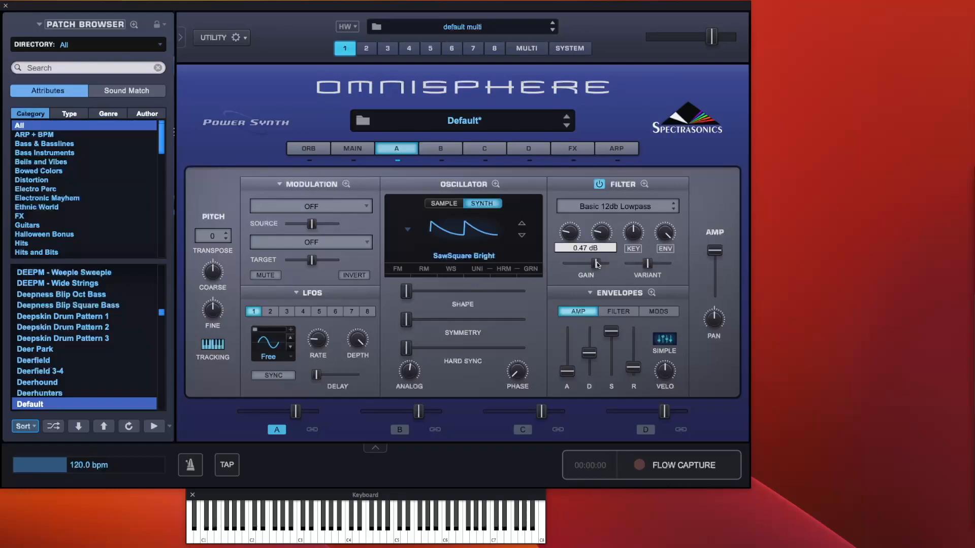
{"action": "mouse_move", "coordinate": [597, 263]}
{"action": "left_mouse_down"}
{"action": "mouse_move", "coordinate": [567, 270]}
{"action": "mouse_move", "coordinate": [609, 273]}
{"action": "left_mouse_up"}
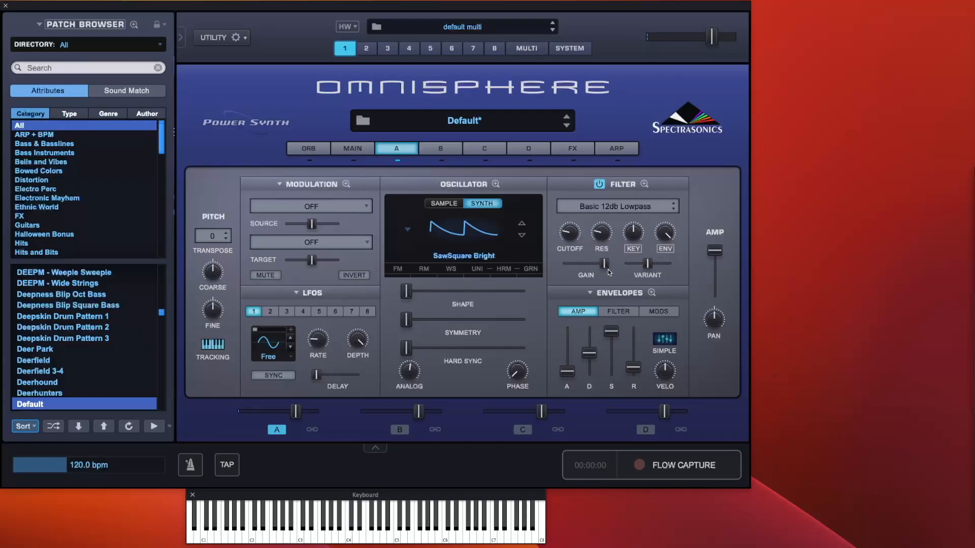
{"action": "left_click", "coordinate": [605, 263], "text": "super"}
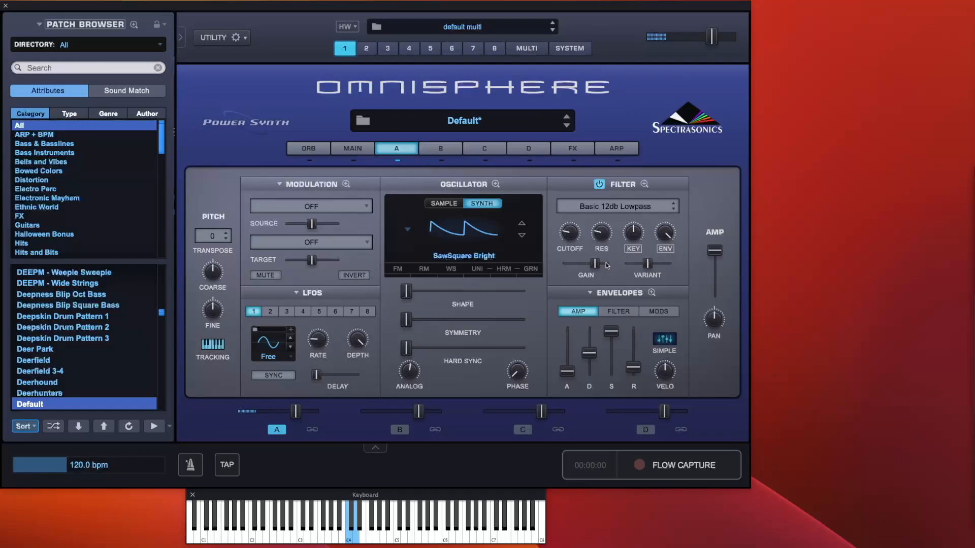
{"action": "left_click", "coordinate": [648, 264]}
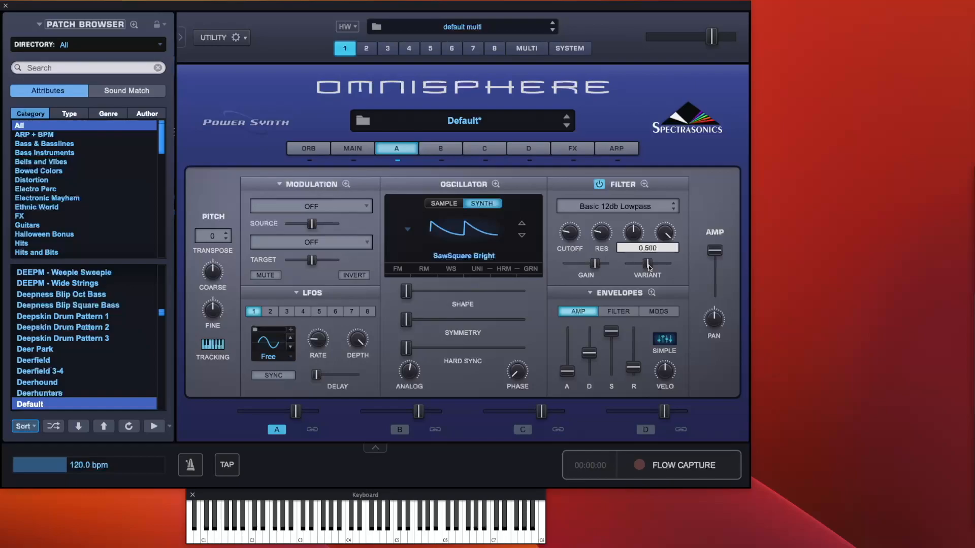
{"action": "mouse_move", "coordinate": [649, 264]}
{"action": "left_mouse_down"}
{"action": "mouse_move", "coordinate": [636, 267]}
{"action": "mouse_move", "coordinate": [660, 267]}
{"action": "left_mouse_up"}
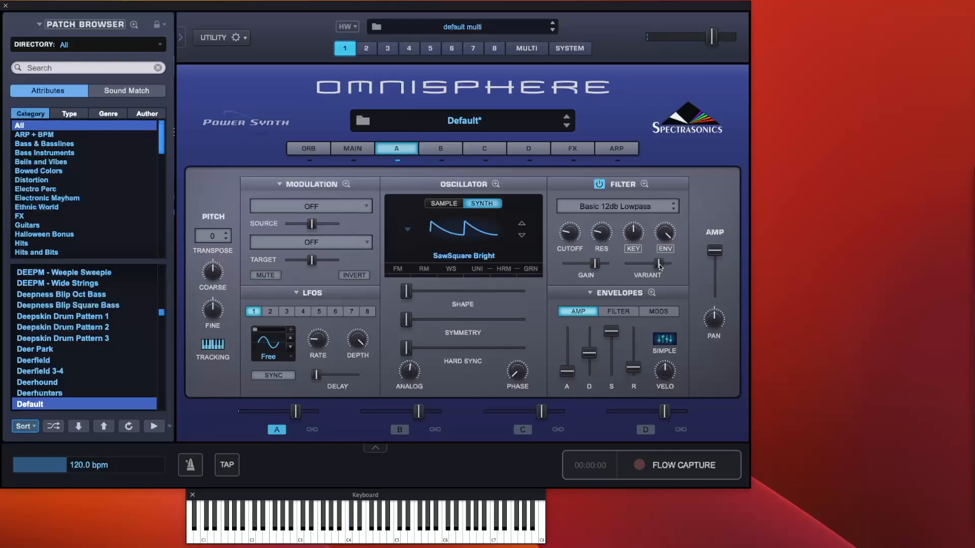
{"action": "left_click", "coordinate": [660, 266], "text": "super"}
Open the Filter Zoom view and browse the filter types available for Filter 1.
{"action": "left_click", "coordinate": [644, 183]}
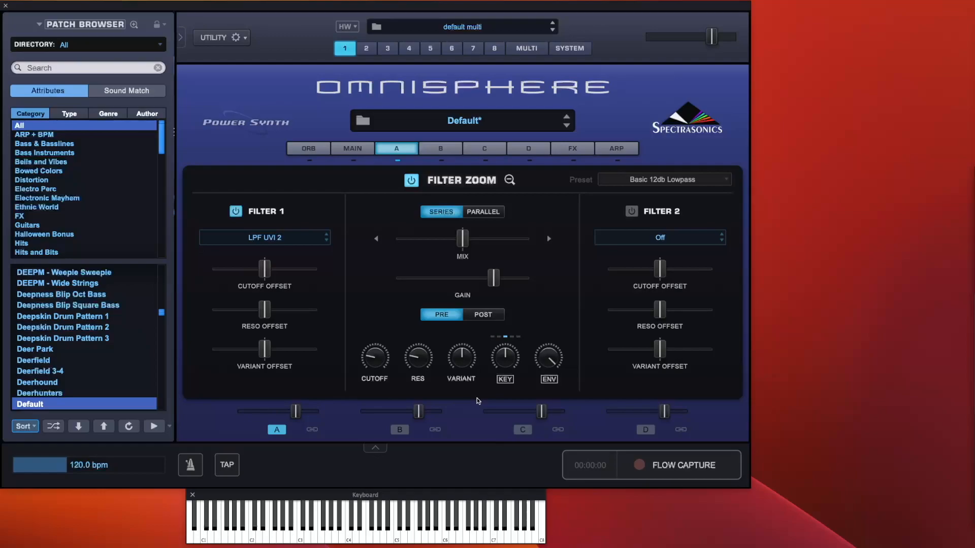
{"action": "left_click", "coordinate": [281, 238]}
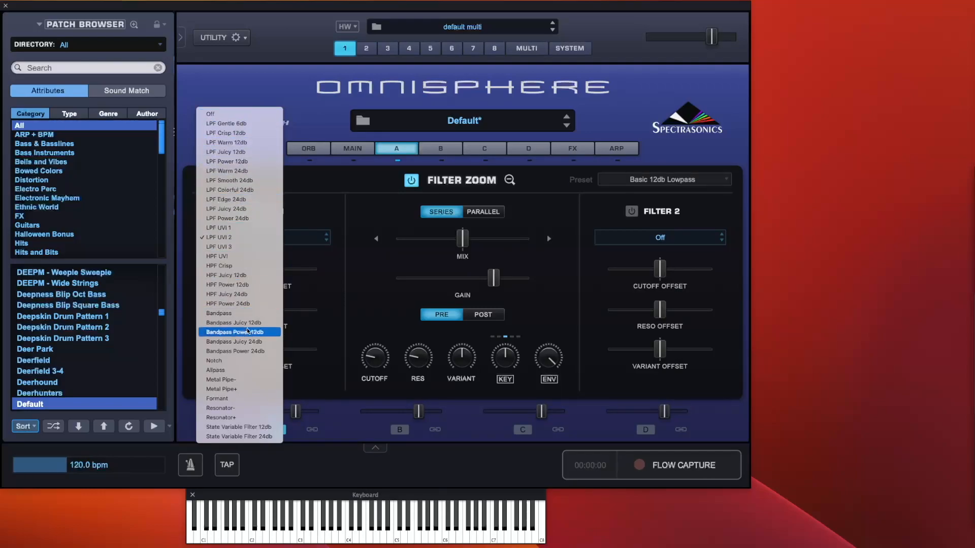
{"action": "left_click", "coordinate": [340, 212]}
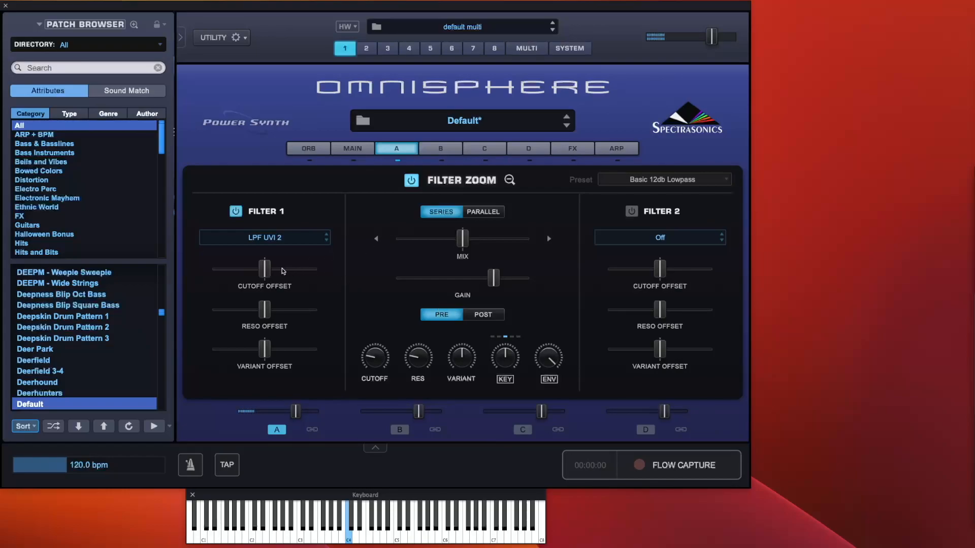
Try Filter 1's Cutoff Offset and Reso Offset, and look through the modulation sources offered for the Cutoff Offset.
{"action": "mouse_move", "coordinate": [268, 272]}
{"action": "mouse_move", "coordinate": [268, 273]}
{"action": "left_mouse_down"}
{"action": "mouse_move", "coordinate": [238, 272]}
{"action": "mouse_move", "coordinate": [315, 272]}
{"action": "mouse_move", "coordinate": [270, 275]}
{"action": "left_mouse_up"}
{"action": "right_click", "coordinate": [269, 275]}
{"action": "mouse_move", "coordinate": [282, 296]}
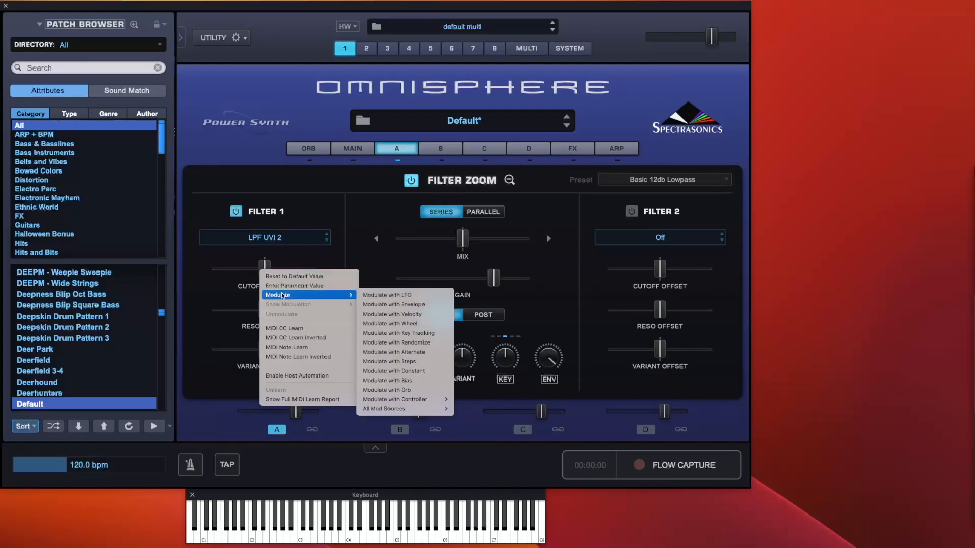
{"action": "left_click", "coordinate": [300, 259]}
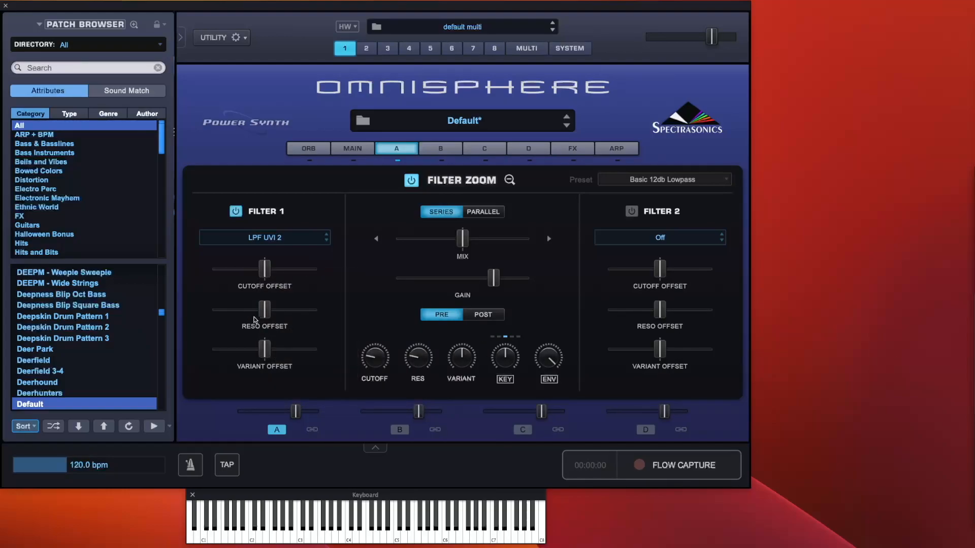
{"action": "mouse_move", "coordinate": [266, 314]}
{"action": "left_mouse_down"}
{"action": "mouse_move", "coordinate": [314, 317]}
{"action": "mouse_move", "coordinate": [224, 315]}
{"action": "mouse_move", "coordinate": [313, 316]}
{"action": "mouse_move", "coordinate": [265, 315]}
{"action": "left_mouse_up"}
Enable Filter 2 as Metal Pipe+ with Filter 1 switched off, and test its Cutoff Offset.
{"action": "left_click", "coordinate": [631, 211]}
{"action": "left_click", "coordinate": [654, 234]}
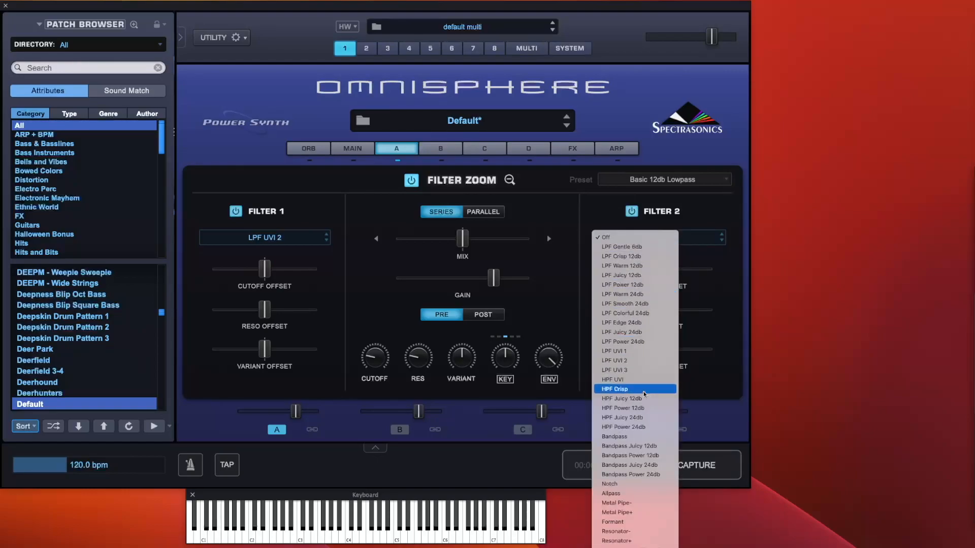
{"action": "left_click", "coordinate": [632, 511]}
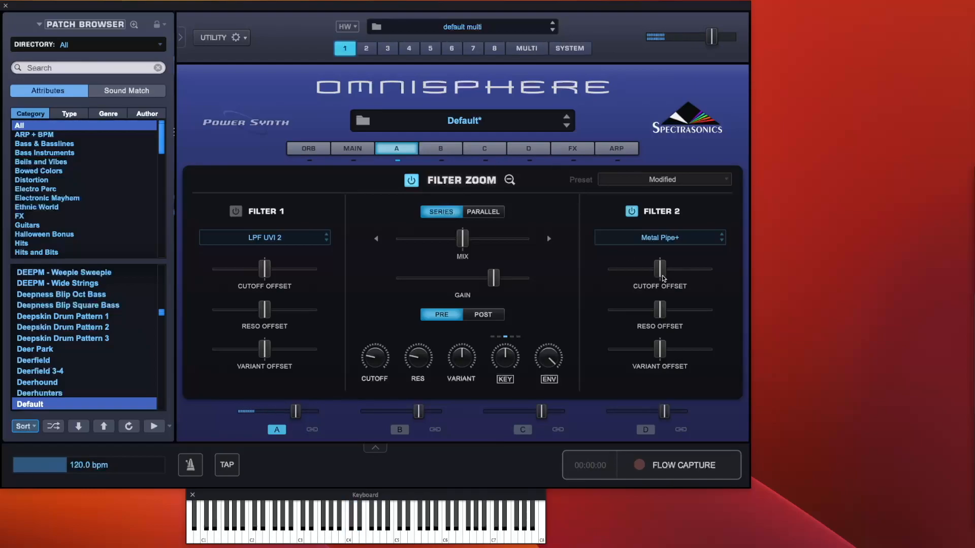
{"action": "mouse_move", "coordinate": [662, 277]}
{"action": "left_mouse_down"}
{"action": "mouse_move", "coordinate": [678, 278]}
{"action": "mouse_move", "coordinate": [663, 277]}
{"action": "left_mouse_up"}
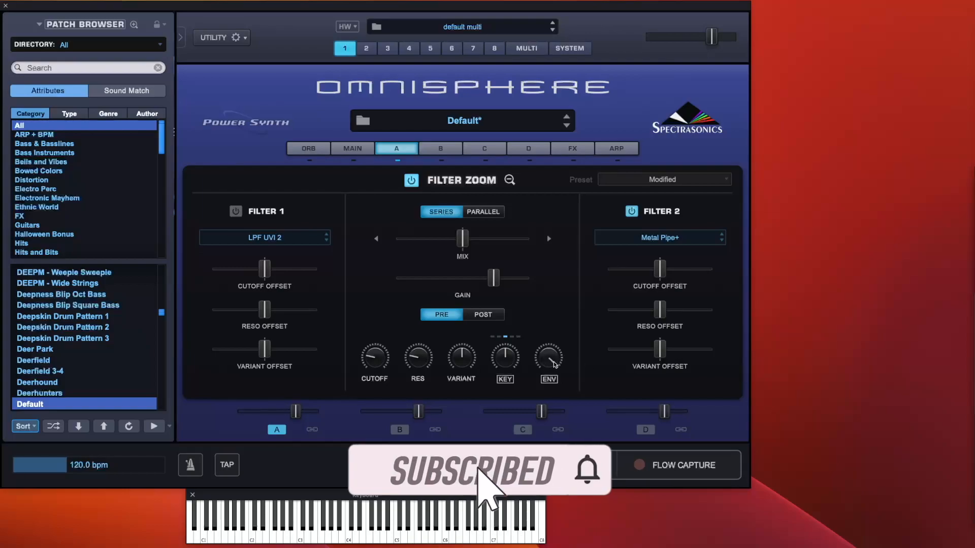
Return briefly to the layer's main view, reopen Filter Zoom, and try a higher Key tracking amount before recentring it.
{"action": "left_click", "coordinate": [510, 182]}
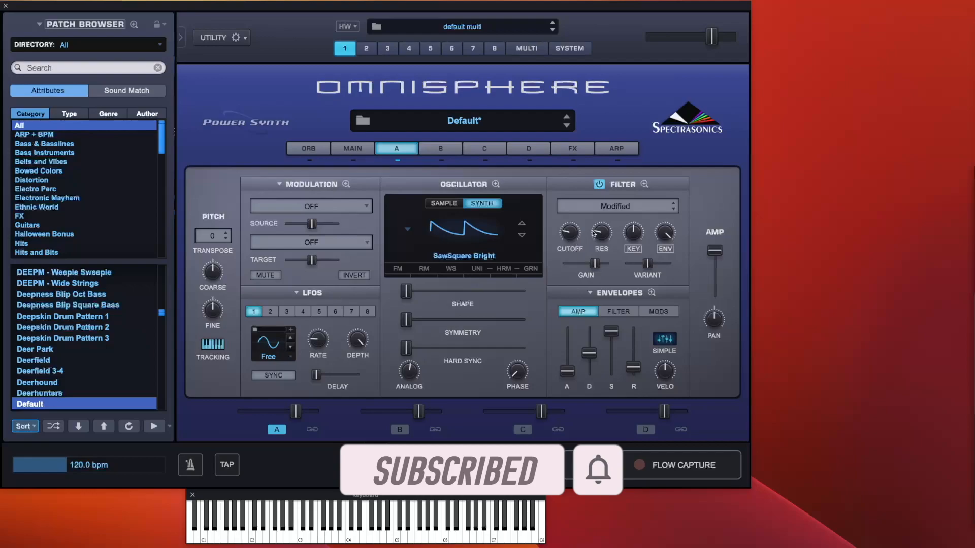
{"action": "left_click", "coordinate": [644, 184]}
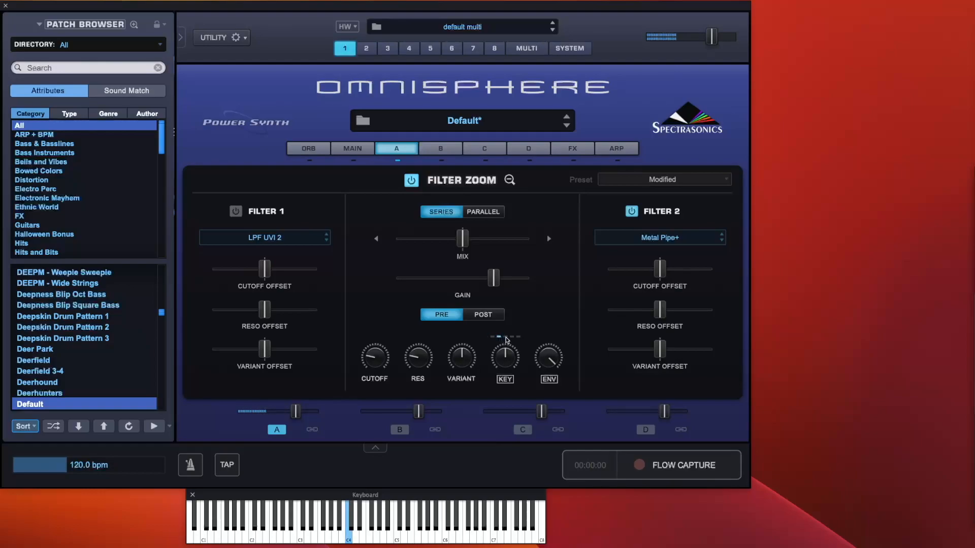
{"action": "mouse_move", "coordinate": [505, 360]}
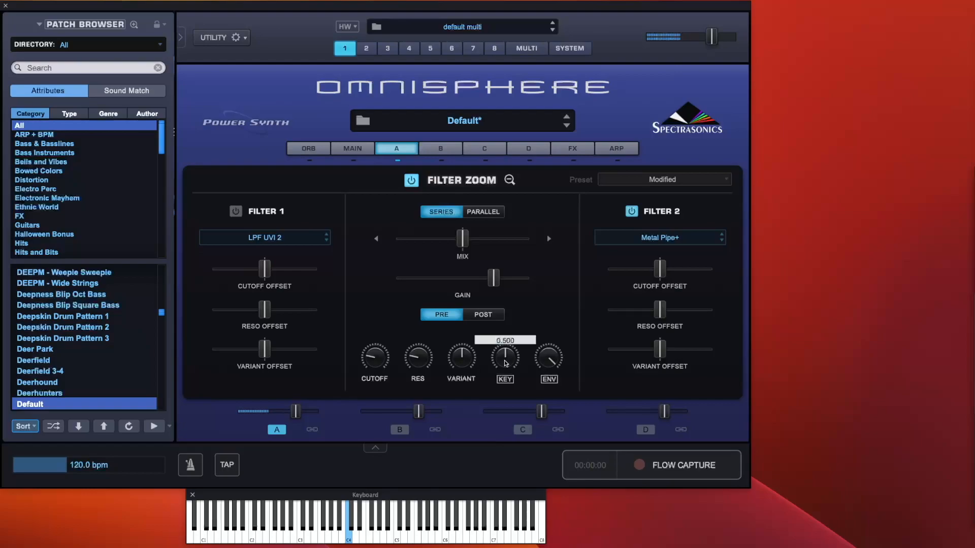
{"action": "left_click_drag", "start_coordinate": [506, 361], "coordinate": [508, 346]}
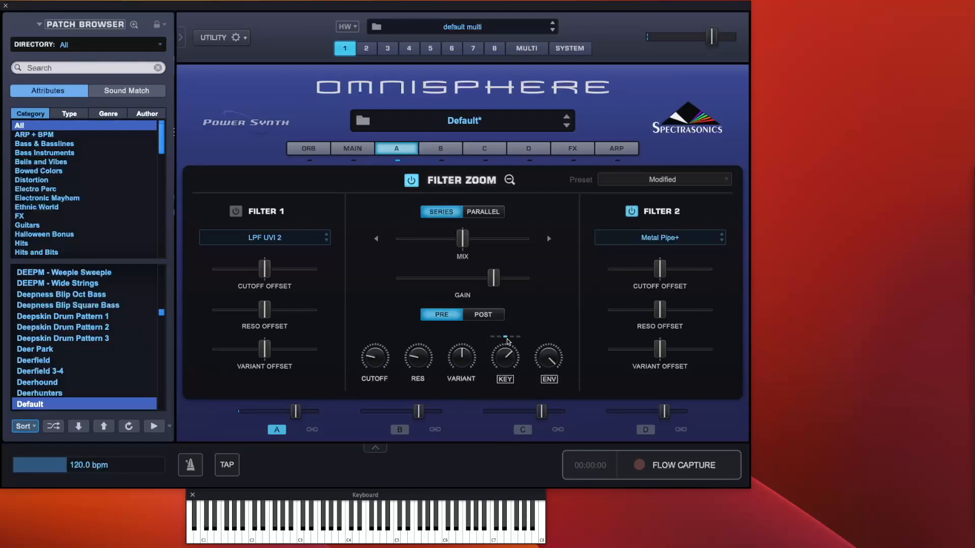
{"action": "mouse_move", "coordinate": [508, 352]}
{"action": "left_click_drag", "start_coordinate": [508, 352], "coordinate": [514, 379]}
Try Filter 2 as Resonator+ with different octave settings for the Key tracking, ending on the middle one.
{"action": "left_click", "coordinate": [671, 238]}
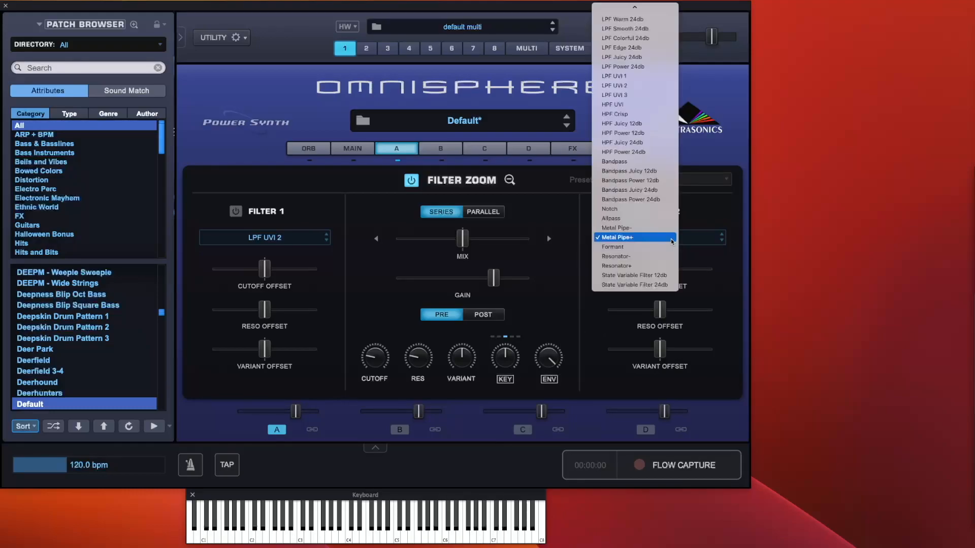
{"action": "left_click", "coordinate": [638, 266]}
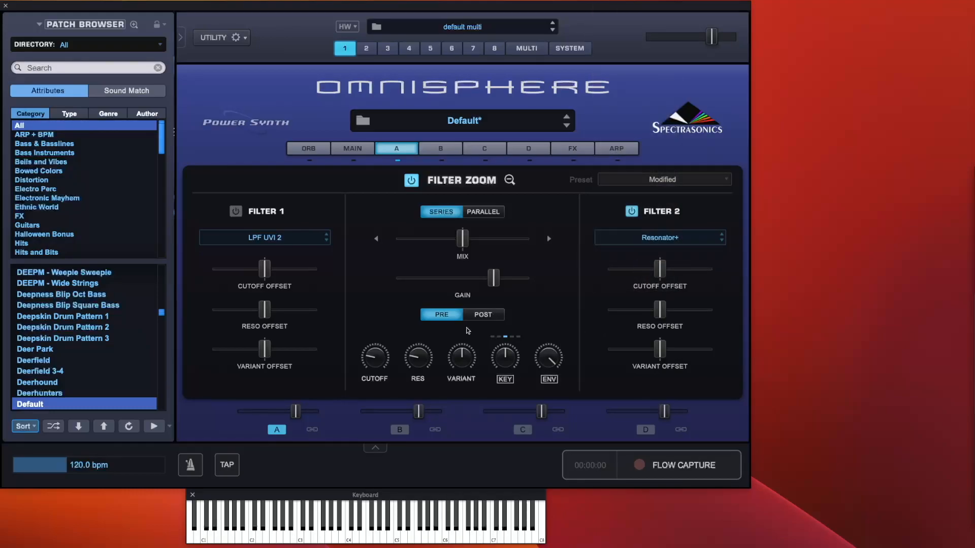
{"action": "left_click", "coordinate": [498, 337]}
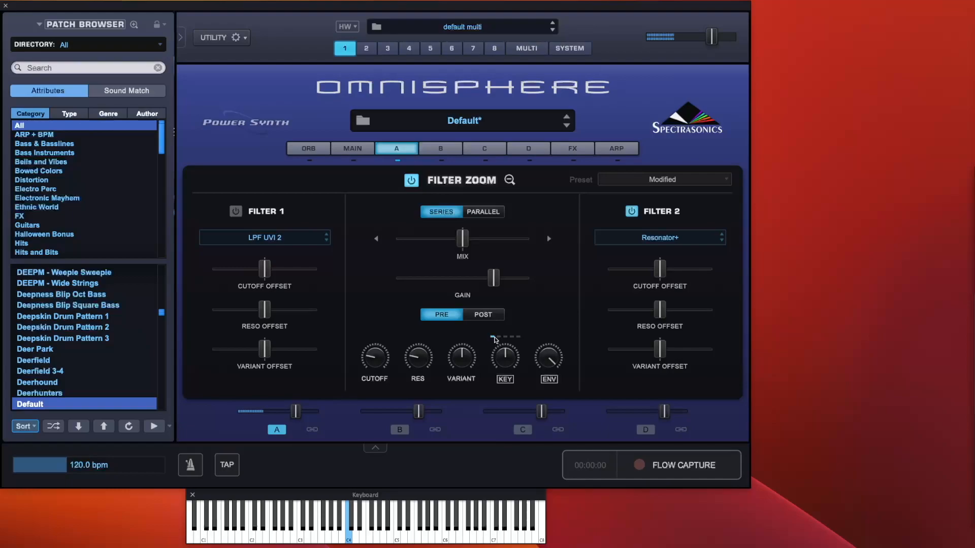
{"action": "left_click", "coordinate": [512, 337]}
{"action": "left_click", "coordinate": [503, 338]}
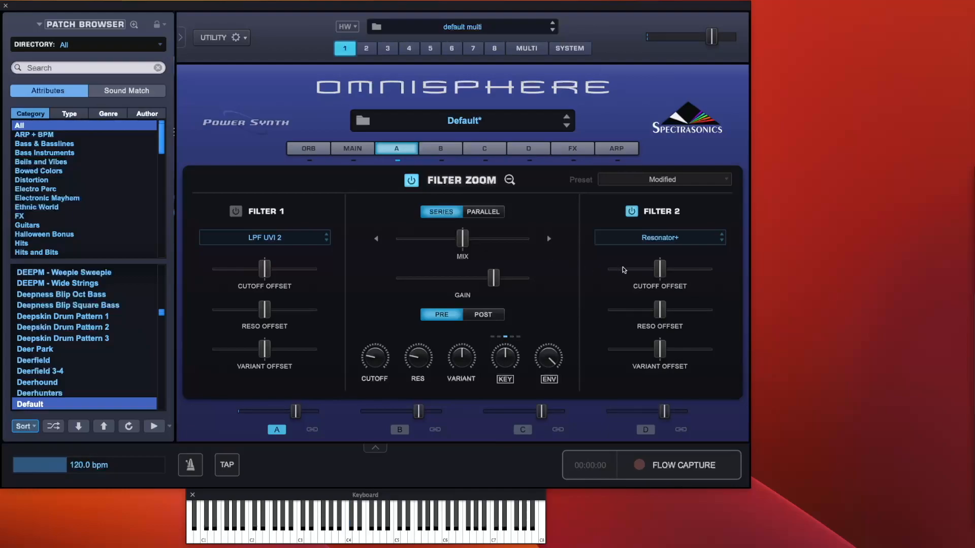
Switch Filter 1 on and Filter 2 off, and try the lower octave settings above the Key knob.
{"action": "left_click", "coordinate": [236, 212]}
{"action": "left_click", "coordinate": [631, 211]}
{"action": "left_click", "coordinate": [499, 337]}
{"action": "left_click", "coordinate": [493, 337]}
Route the two filters in Parallel and switch Filter 2 back on.
{"action": "left_click", "coordinate": [497, 215]}
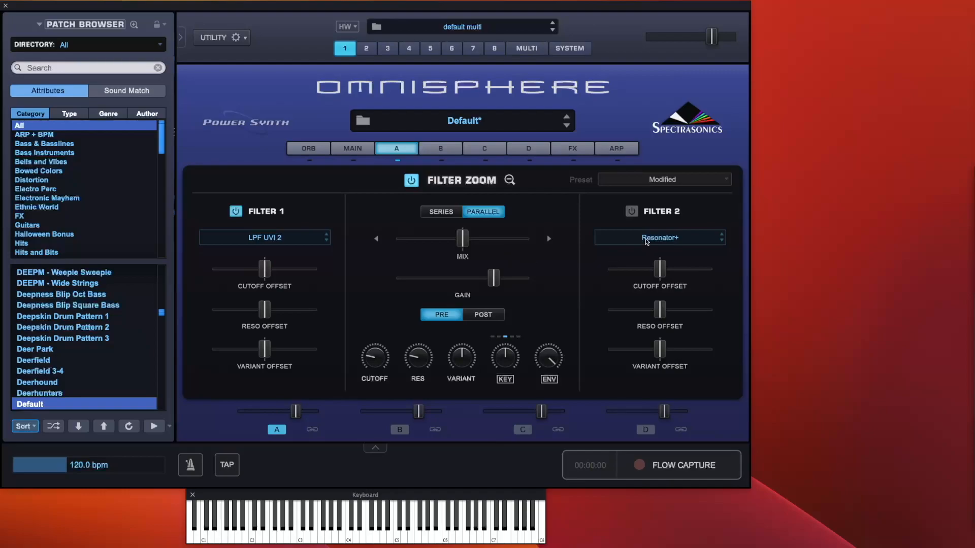
{"action": "left_click", "coordinate": [632, 211]}
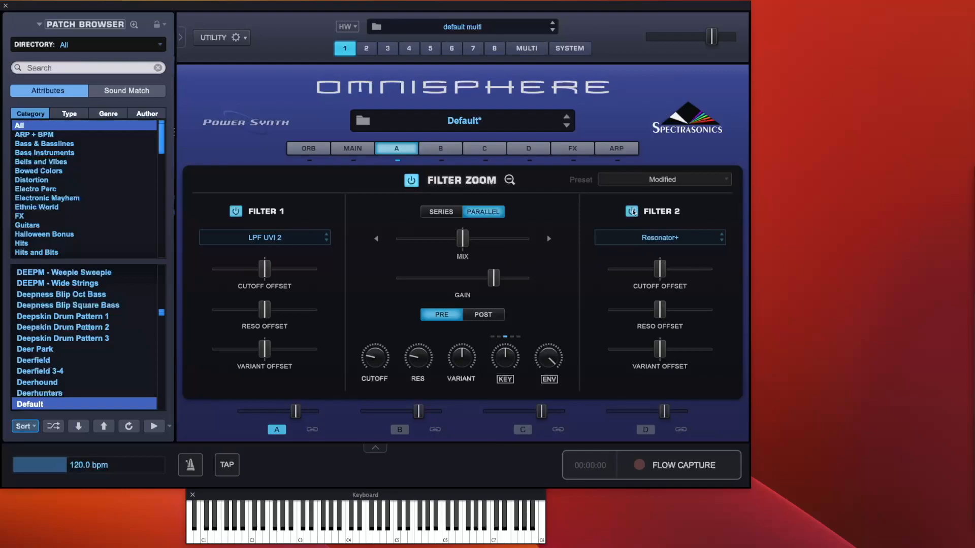
Set Filter 2 to HPF Juicy 12db and raise its Cutoff Offset above centre.
{"action": "left_click", "coordinate": [644, 236]}
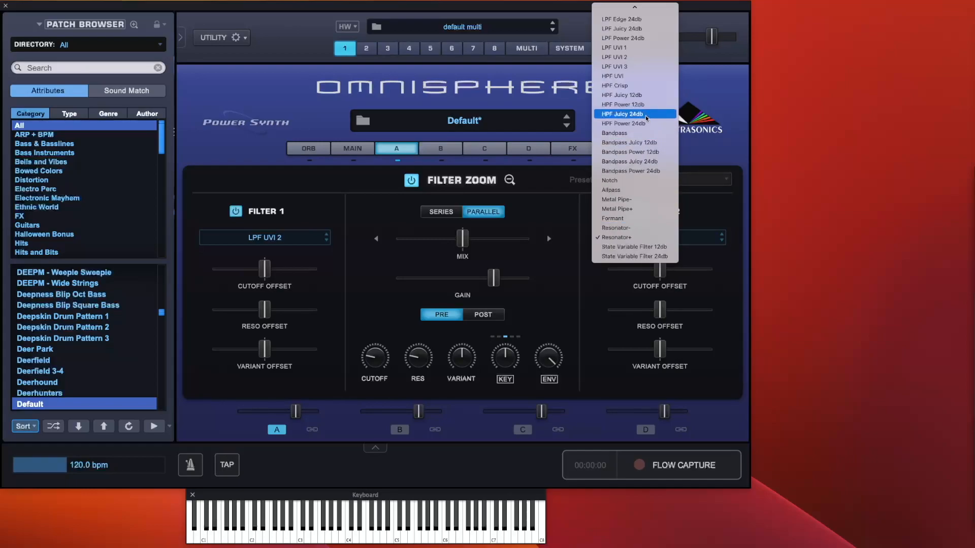
{"action": "left_click", "coordinate": [646, 97]}
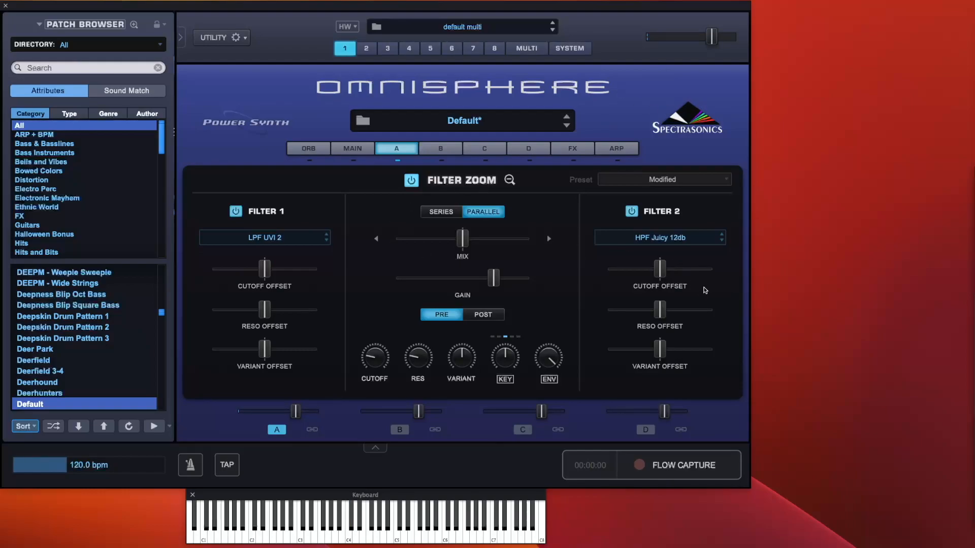
{"action": "left_click_drag", "start_coordinate": [664, 273], "coordinate": [682, 271]}
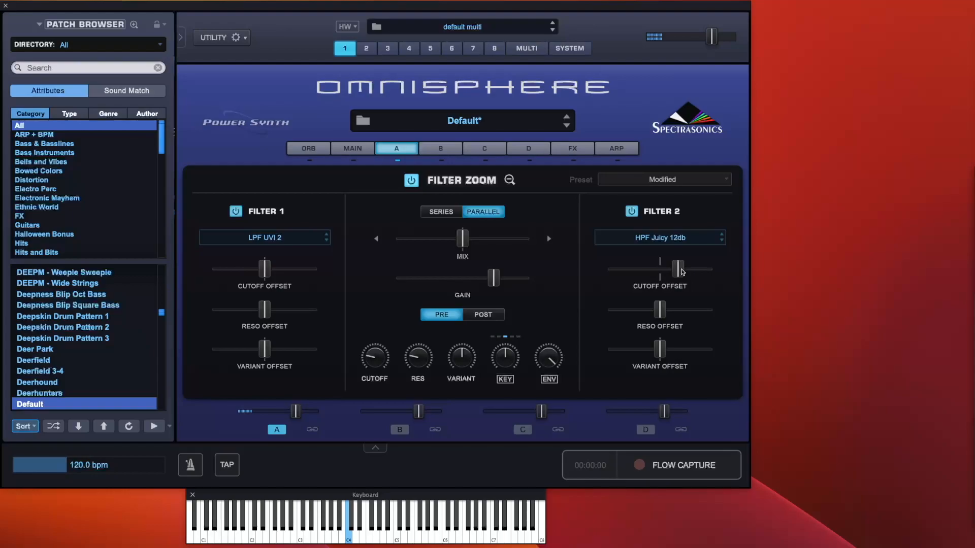
Modulate Filter 1's Reso Offset with an LFO.
{"action": "right_click", "coordinate": [664, 314]}
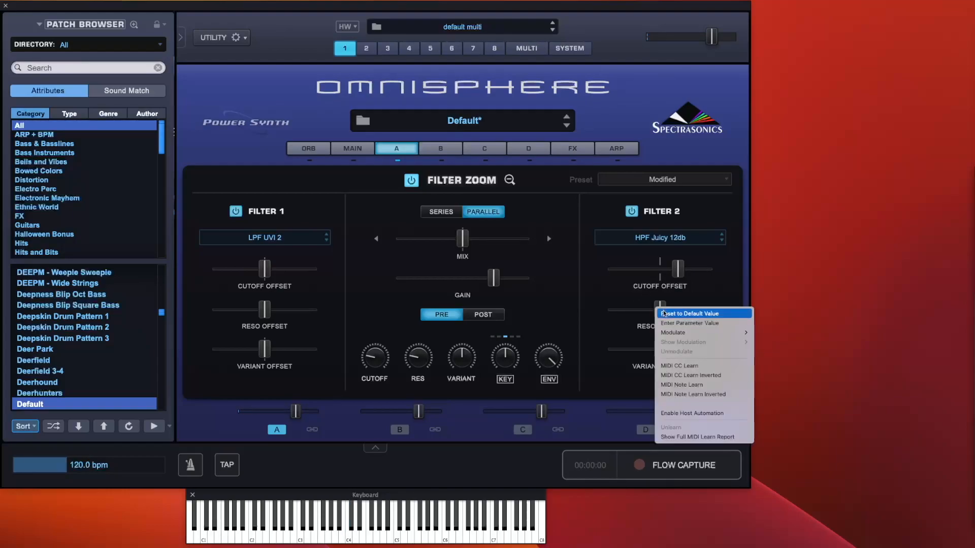
{"action": "left_click", "coordinate": [306, 295]}
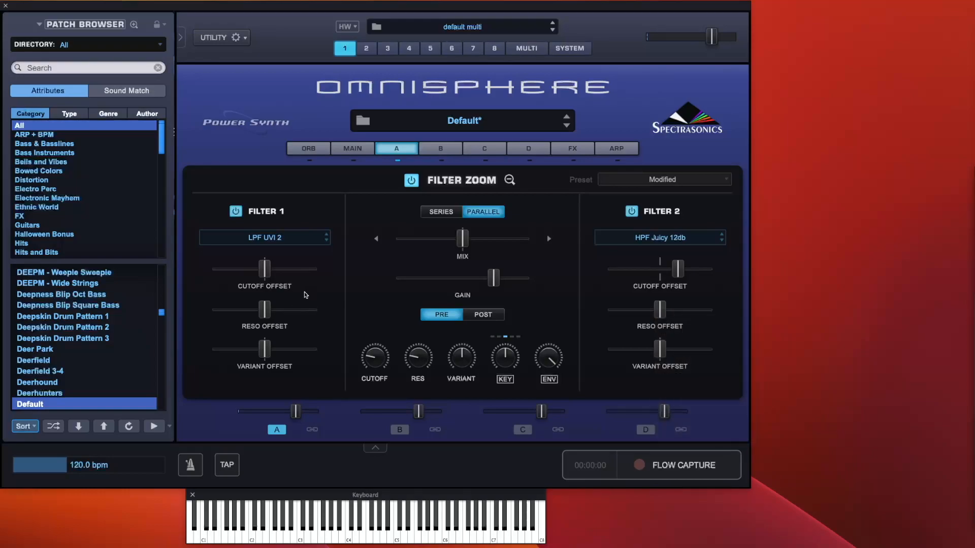
{"action": "right_click", "coordinate": [266, 311]}
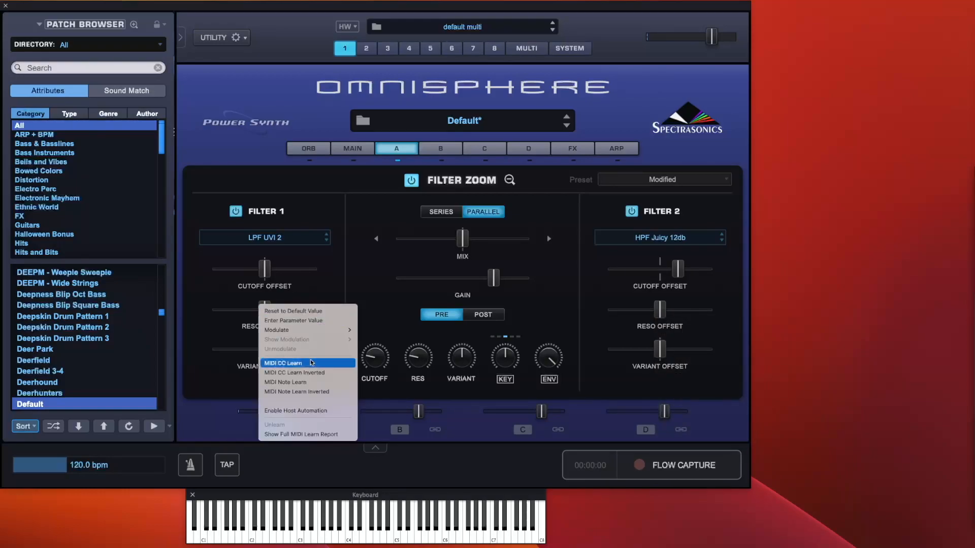
{"action": "mouse_move", "coordinate": [335, 330]}
{"action": "left_click", "coordinate": [396, 330]}
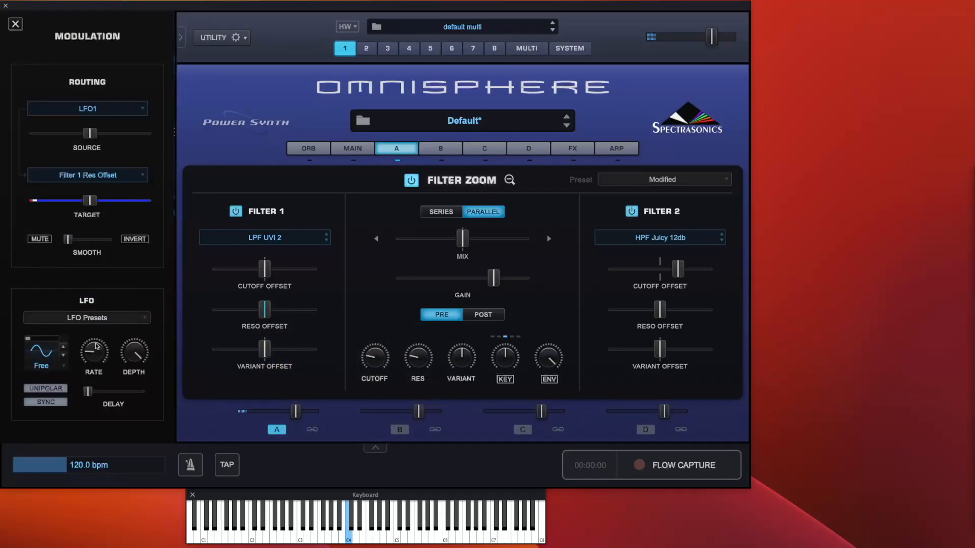
Slow LFO1 to 0.12 Hz, reduce its source amount on Filter 1 Res Offset, and raise Smooth to near maximum.
{"action": "left_click_drag", "start_coordinate": [92, 353], "coordinate": [92, 362]}
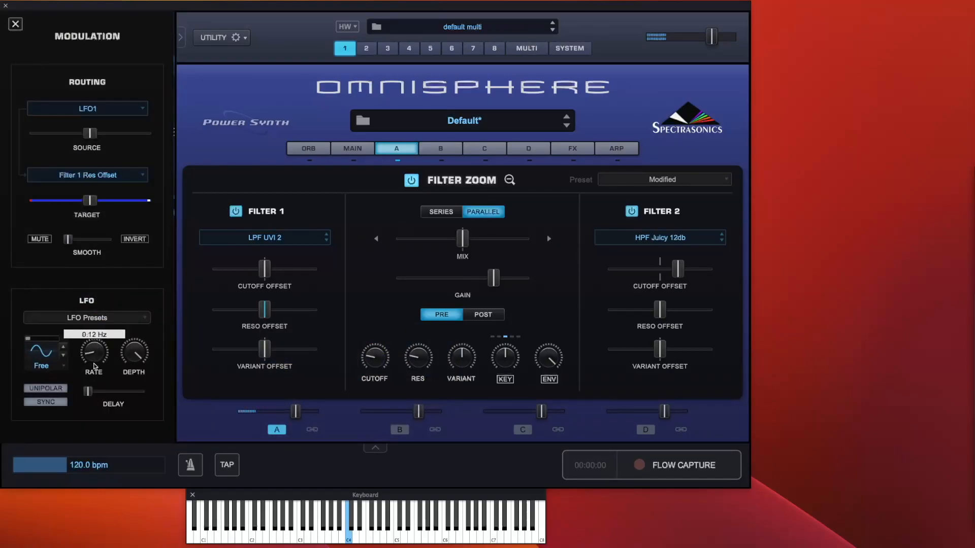
{"action": "left_click_drag", "start_coordinate": [90, 134], "coordinate": [52, 136]}
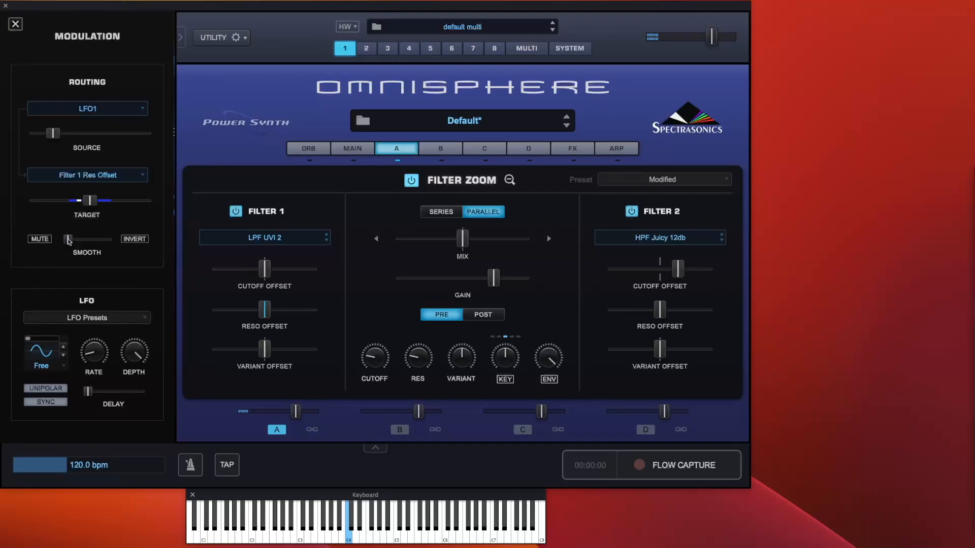
{"action": "left_click_drag", "start_coordinate": [69, 241], "coordinate": [108, 240]}
Set the shared filter resonance to 0.000 and the cutoff to 0.489 kHz.
{"action": "left_click_drag", "start_coordinate": [421, 359], "coordinate": [425, 378]}
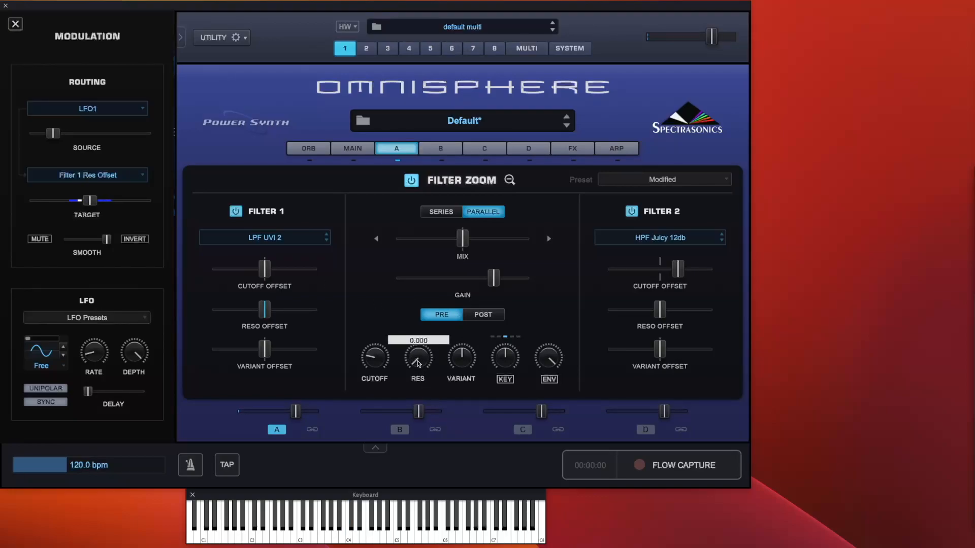
{"action": "left_click_drag", "start_coordinate": [375, 358], "coordinate": [374, 351]}
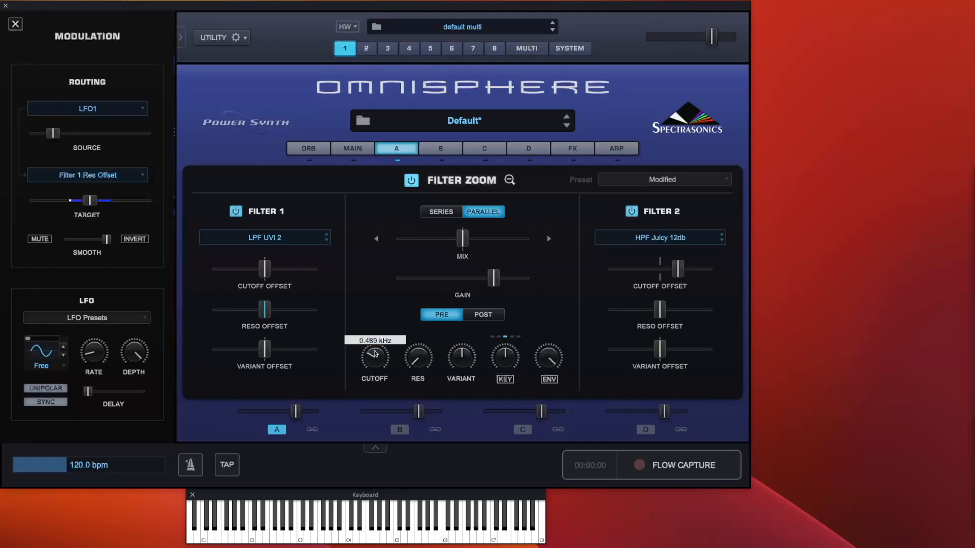
Modulate the shared filter resonance with a new LFO.
{"action": "right_click", "coordinate": [418, 358]}
{"action": "mouse_move", "coordinate": [472, 381]}
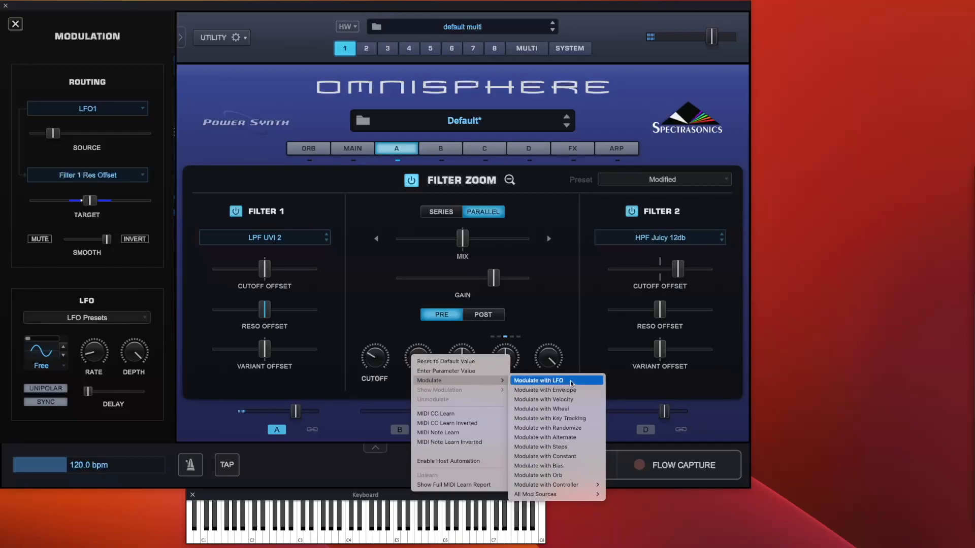
{"action": "left_click", "coordinate": [553, 380]}
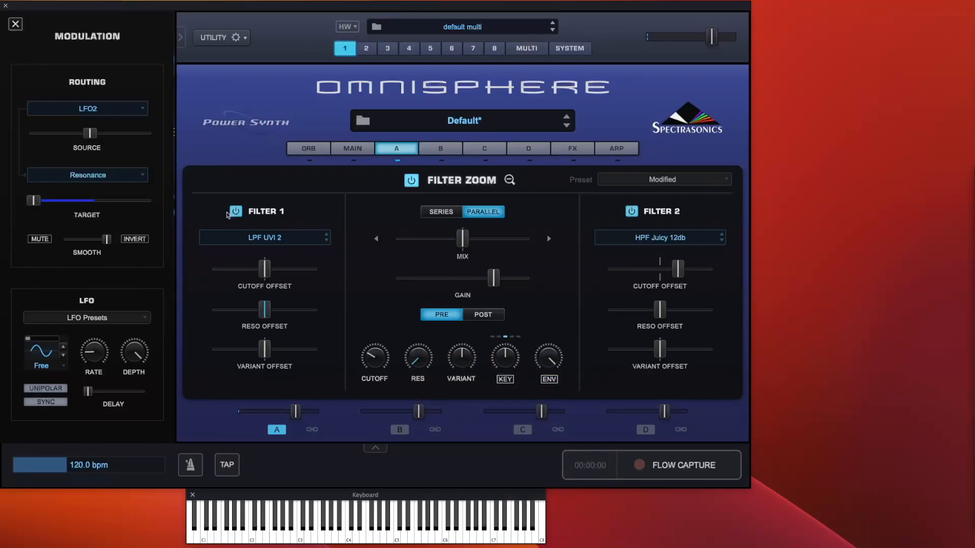
Make LFO2 unipolar, raise the Resonance target to just below the middle, and lower the LFO's depth, source amount and rate.
{"action": "mouse_move", "coordinate": [93, 137]}
{"action": "left_click", "coordinate": [62, 390]}
{"action": "left_click_drag", "start_coordinate": [37, 200], "coordinate": [78, 202]}
{"action": "left_click_drag", "start_coordinate": [136, 349], "coordinate": [146, 445]}
{"action": "left_click_drag", "start_coordinate": [92, 136], "coordinate": [75, 136]}
{"action": "left_click_drag", "start_coordinate": [94, 350], "coordinate": [93, 359]}
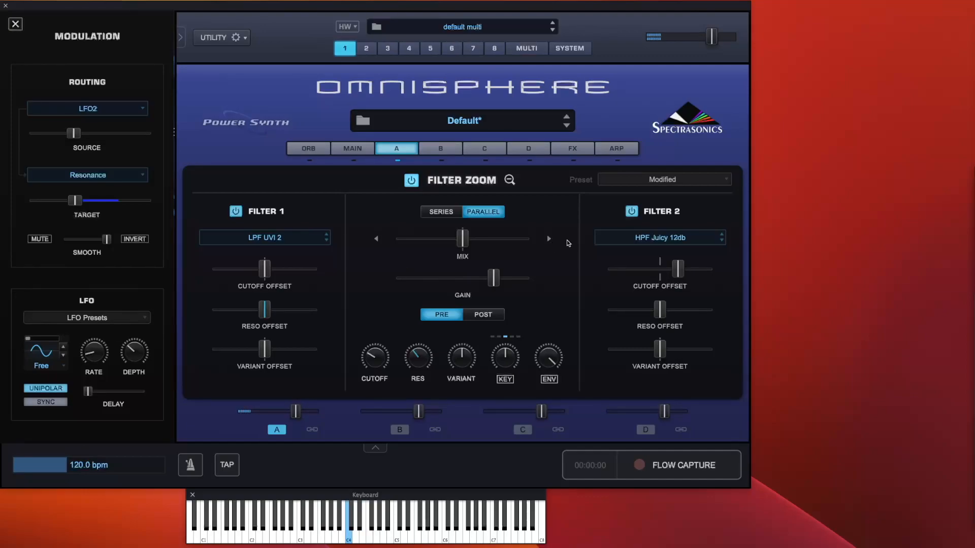
Assign LFO1 from the full list of modulation sources to Filter 2's Reso Offset.
{"action": "right_click", "coordinate": [662, 315]}
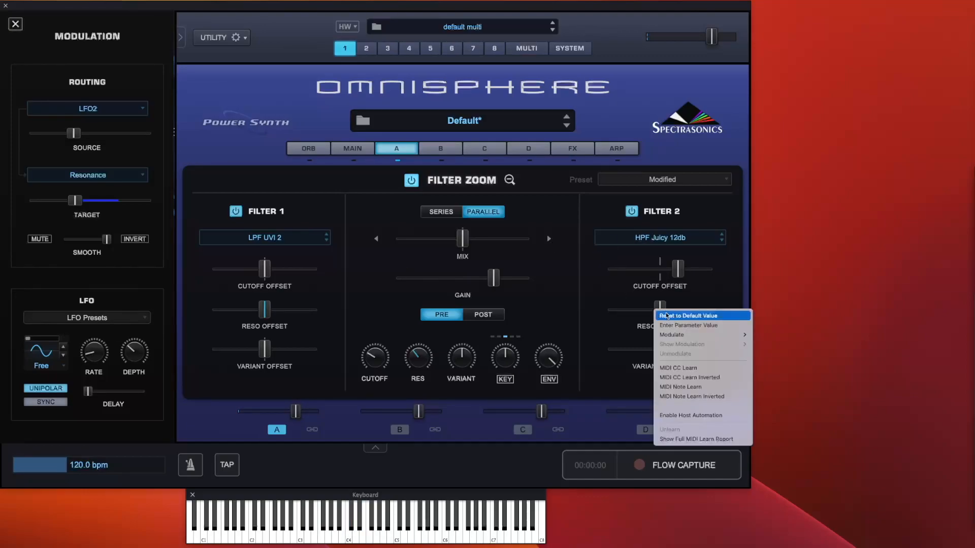
{"action": "mouse_move", "coordinate": [688, 334]}
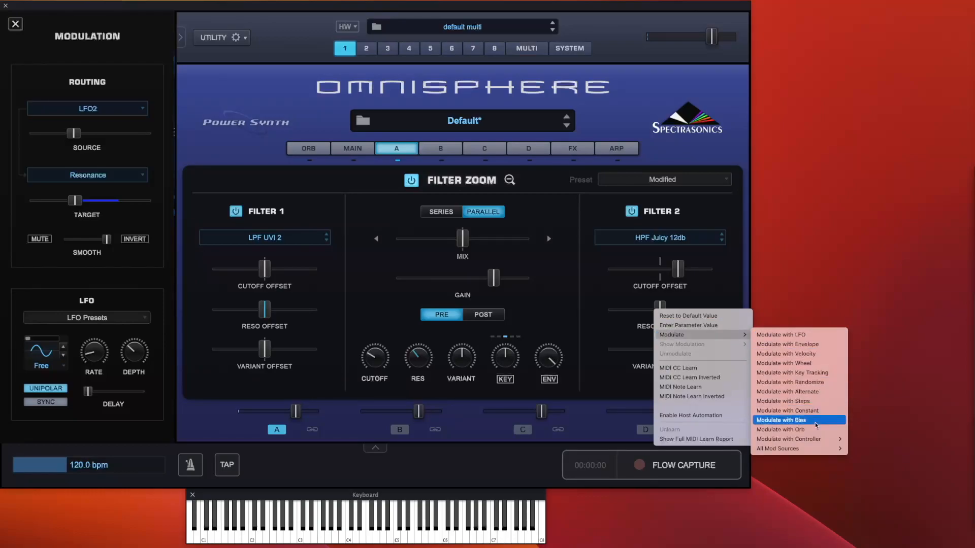
{"action": "mouse_move", "coordinate": [831, 449]}
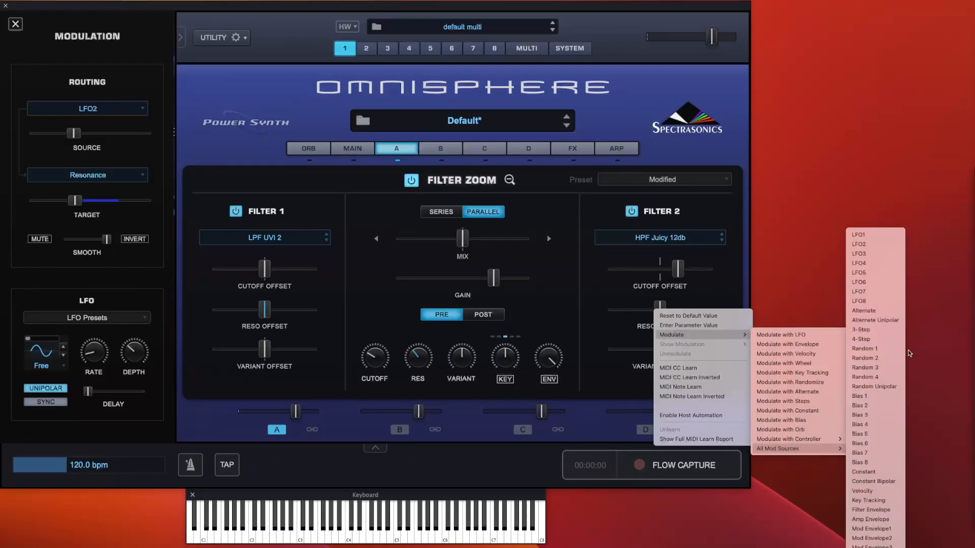
{"action": "left_click", "coordinate": [894, 236]}
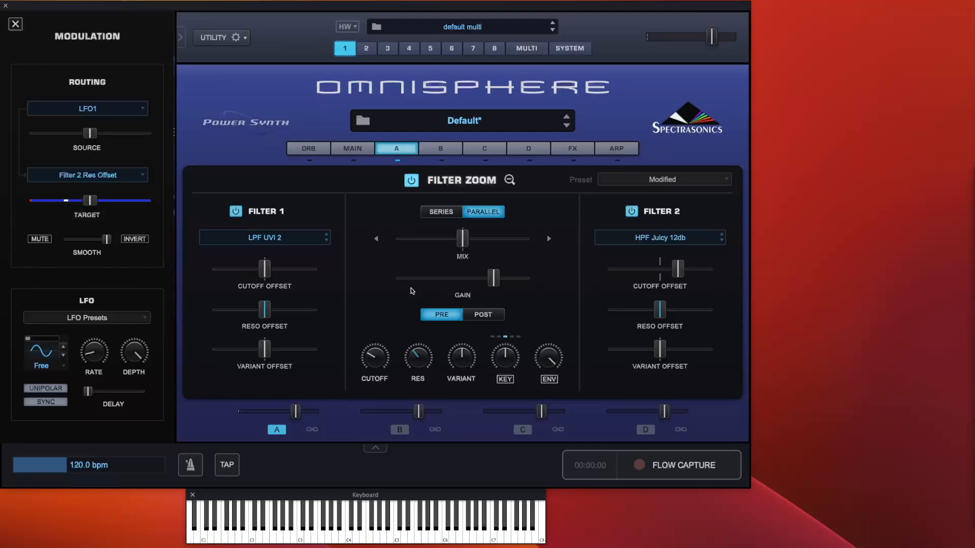
Review all available modulation sources for Filter 2's Reso Offset, pointing out LFO1, and dismiss the list without choosing one.
{"action": "right_click", "coordinate": [660, 310]}
{"action": "mouse_move", "coordinate": [683, 330]}
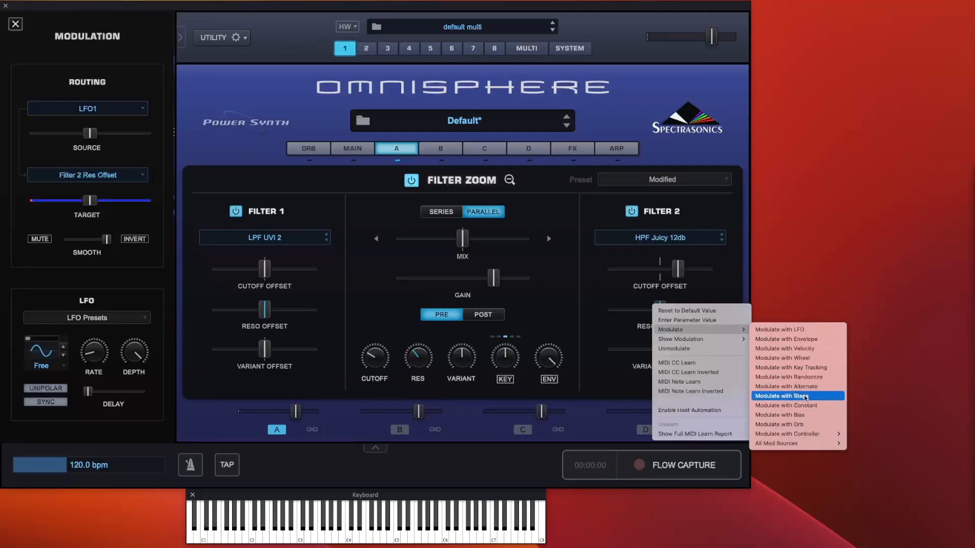
{"action": "mouse_move", "coordinate": [796, 444]}
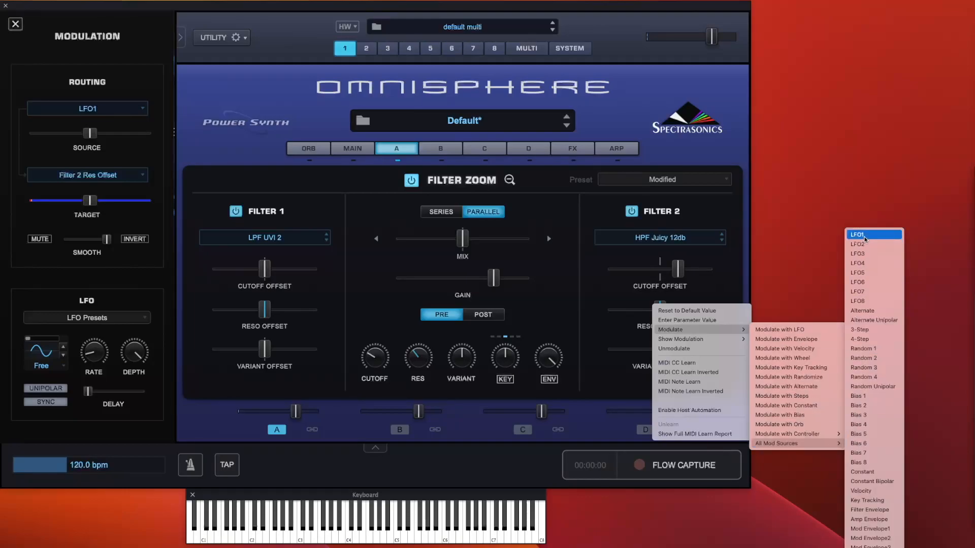
{"action": "left_click", "coordinate": [644, 108]}
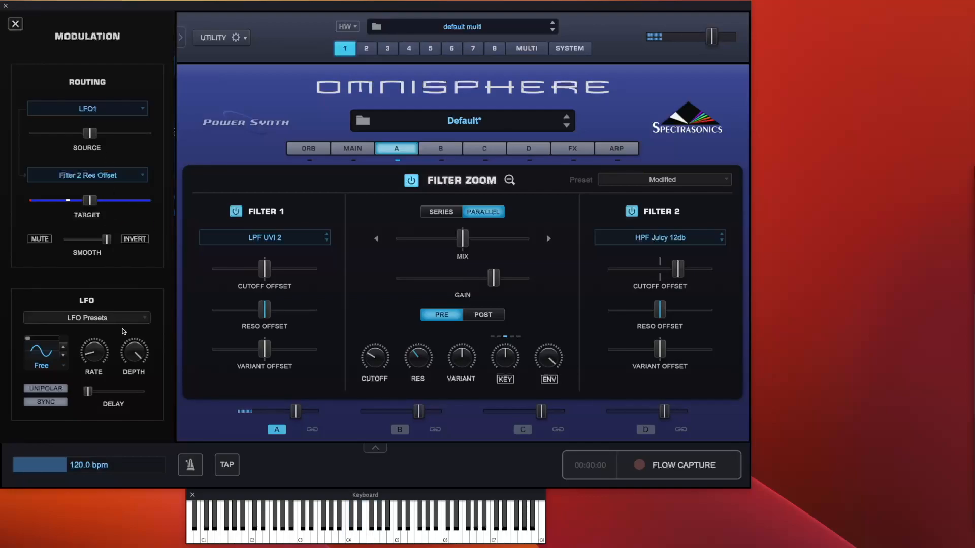
Make LFO1 unipolar with less depth and source amount on Filter 2 Res Offset, and set Key tracking one octave step higher.
{"action": "left_click_drag", "start_coordinate": [136, 352], "coordinate": [137, 357]}
{"action": "left_click_drag", "start_coordinate": [93, 135], "coordinate": [69, 134]}
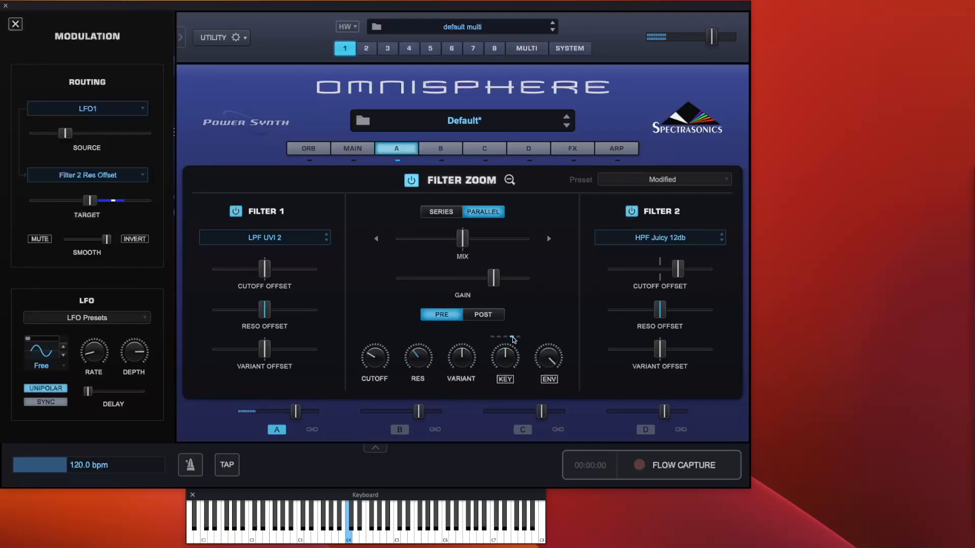
Shift Filter 2's Variant Offset slightly above centre and Filter 1's Variant Offset slightly below centre.
{"action": "left_click_drag", "start_coordinate": [661, 360], "coordinate": [672, 360]}
{"action": "left_click_drag", "start_coordinate": [265, 350], "coordinate": [254, 354]}
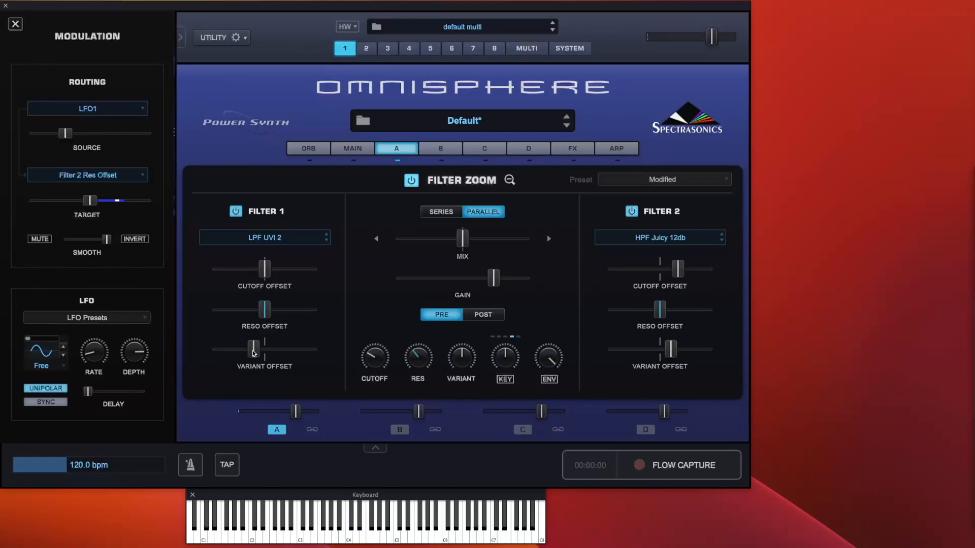
Load BPM Delay X2 into the first effect slot of layer A's rack and set its mix to about 17 %.
{"action": "left_click", "coordinate": [559, 153]}
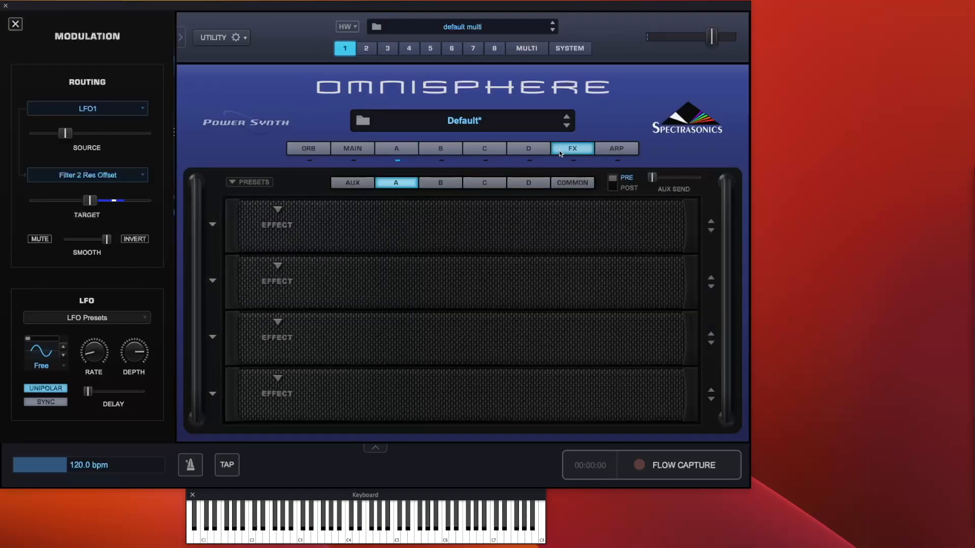
{"action": "left_click", "coordinate": [277, 209]}
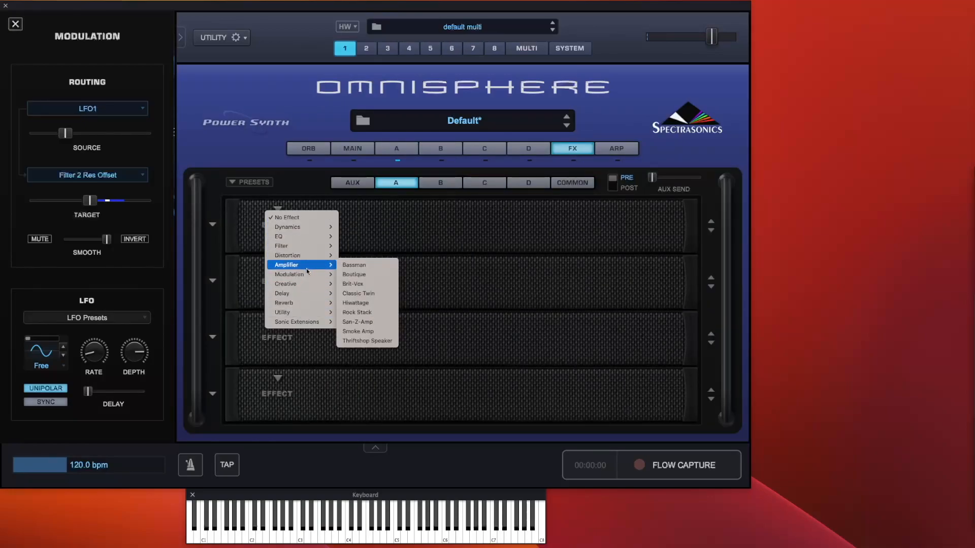
{"action": "mouse_move", "coordinate": [308, 297]}
{"action": "left_click", "coordinate": [360, 312]}
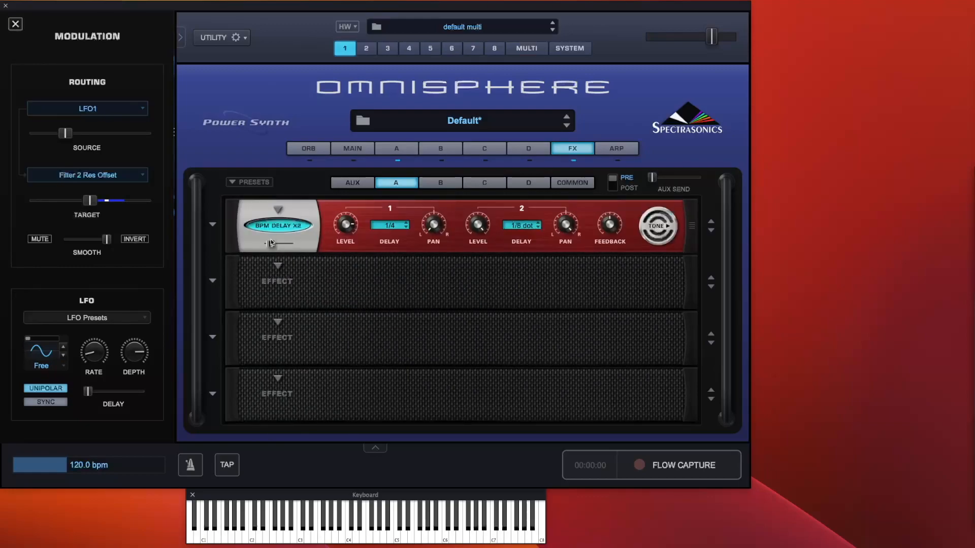
{"action": "left_click_drag", "start_coordinate": [273, 246], "coordinate": [270, 244]}
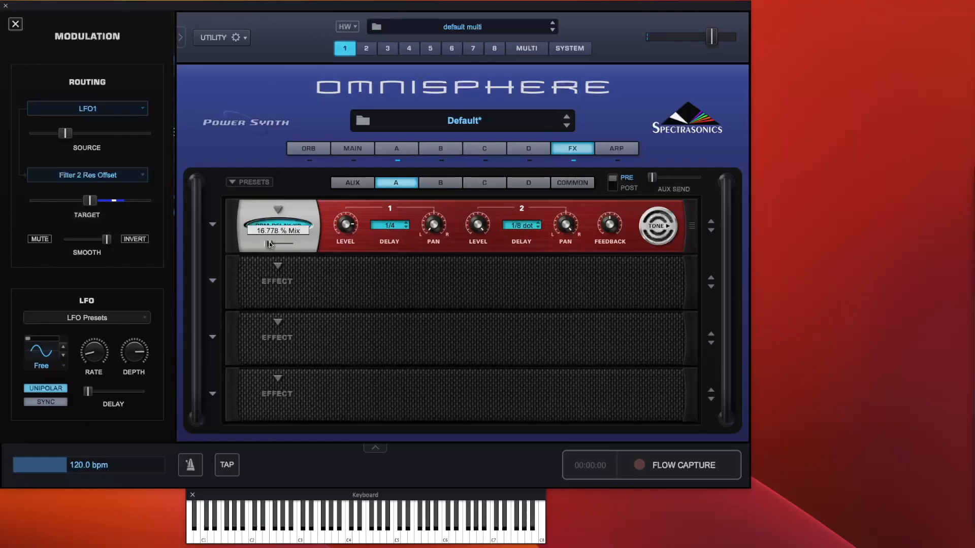
Load Analog Chorus into the second effect slot, apply its Classic 80's Chorus preset, and lower its mix slightly.
{"action": "left_click", "coordinate": [278, 266]}
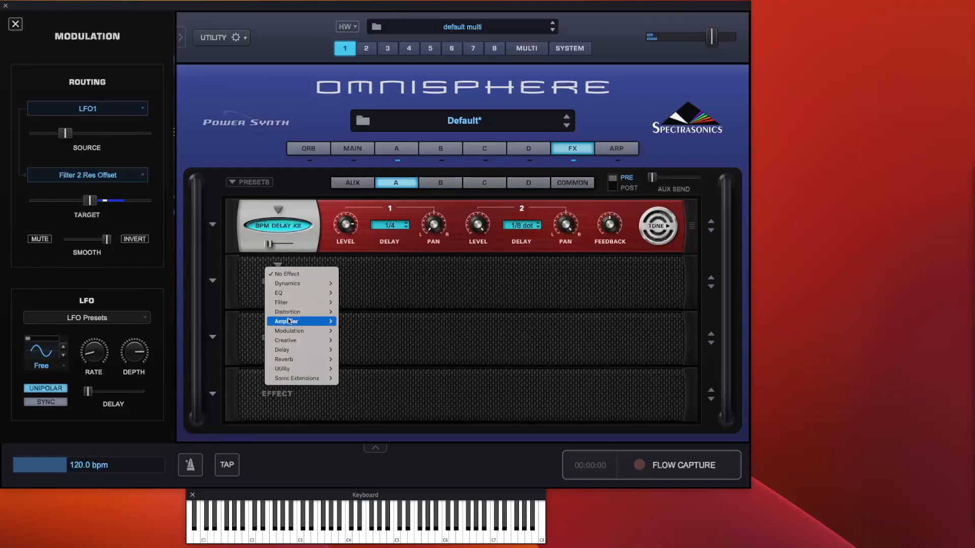
{"action": "mouse_move", "coordinate": [293, 331]}
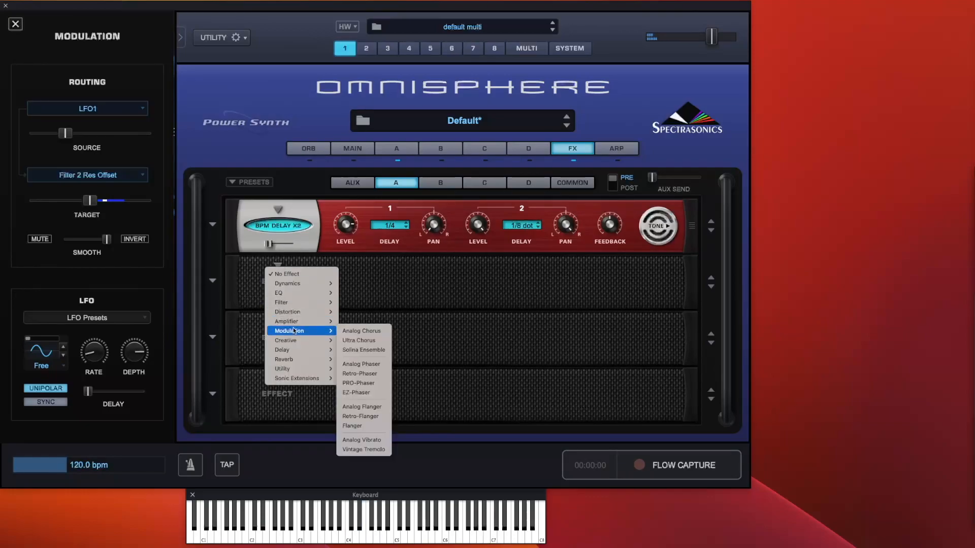
{"action": "left_click", "coordinate": [350, 333]}
{"action": "left_click", "coordinate": [213, 281]}
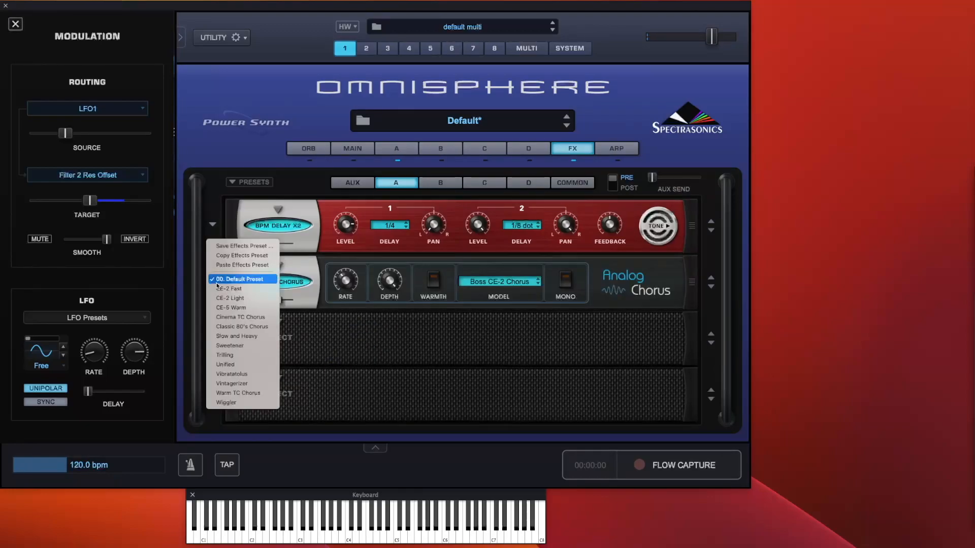
{"action": "left_click", "coordinate": [240, 329]}
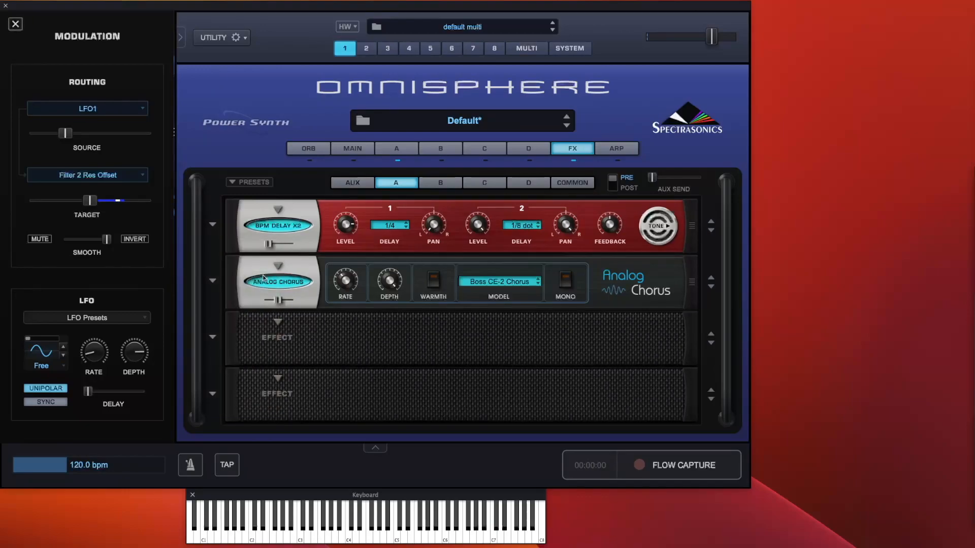
{"action": "left_click", "coordinate": [213, 282]}
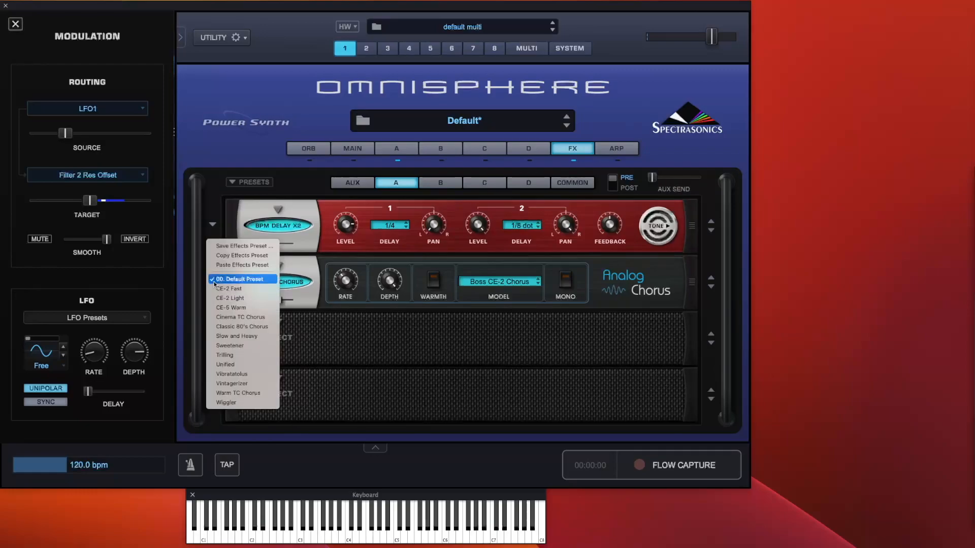
{"action": "left_click", "coordinate": [244, 326]}
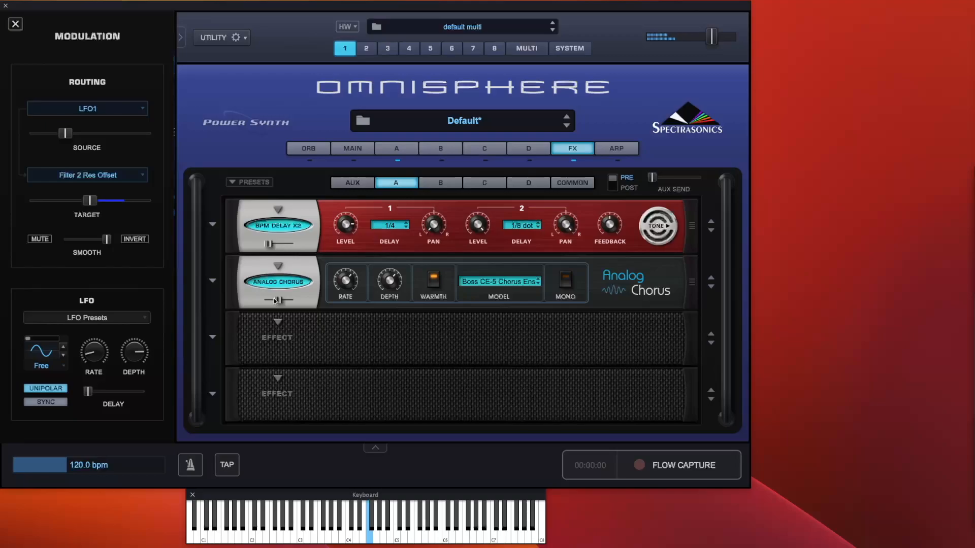
{"action": "left_click_drag", "start_coordinate": [279, 299], "coordinate": [279, 299]}
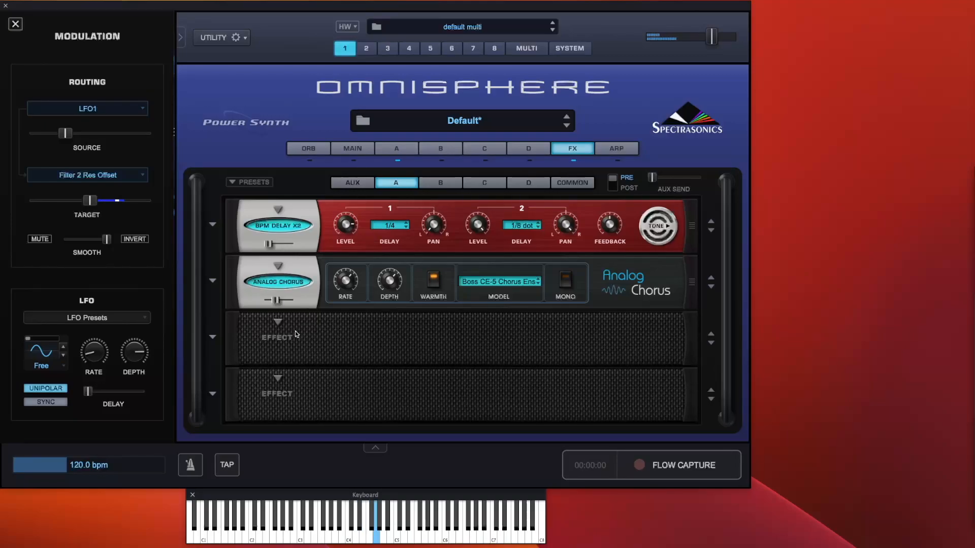
Load Pro-Verb into the third effect slot with the bright room preset from 02-Room Simulations, and return to layer A's filters.
{"action": "left_click", "coordinate": [280, 324]}
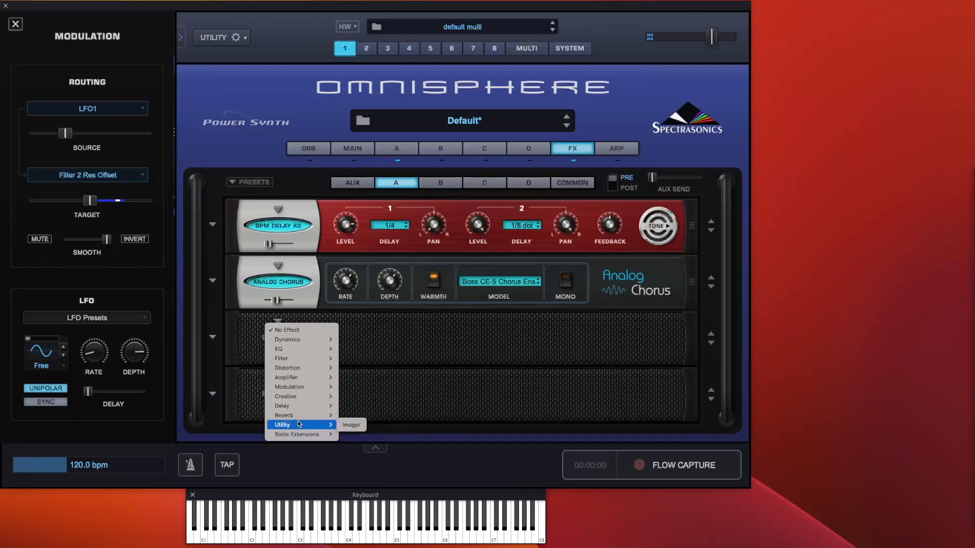
{"action": "mouse_move", "coordinate": [306, 416]}
{"action": "left_click", "coordinate": [344, 416]}
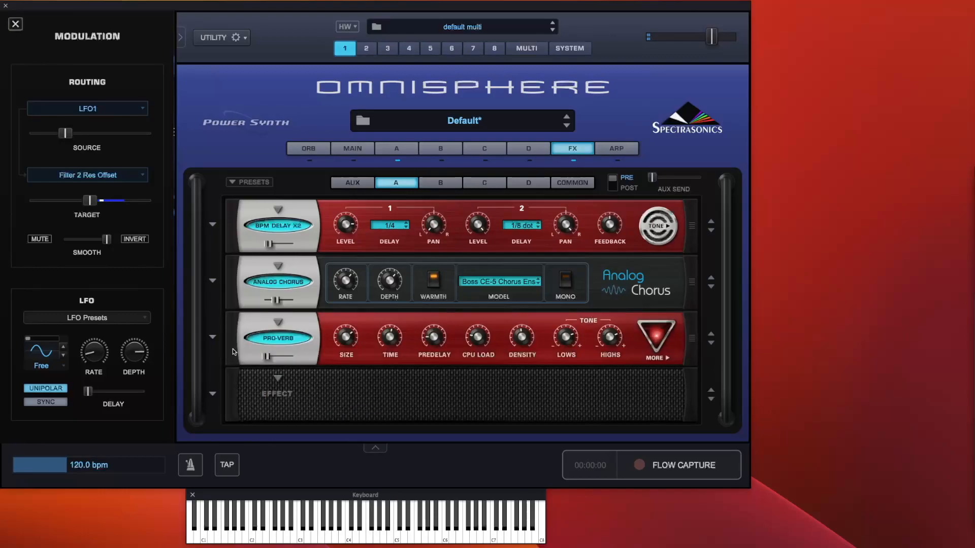
{"action": "left_click", "coordinate": [212, 336]}
{"action": "mouse_move", "coordinate": [221, 346]}
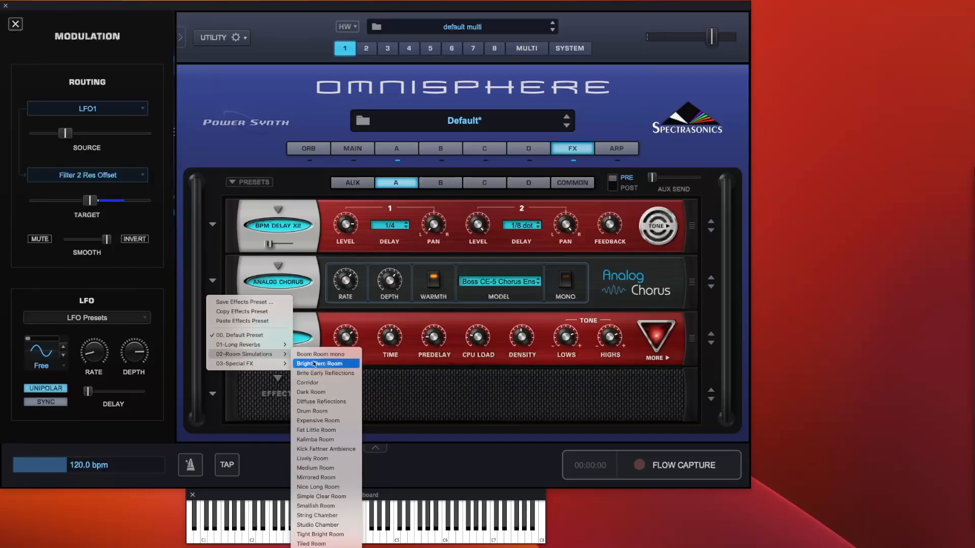
{"action": "left_click", "coordinate": [311, 364]}
{"action": "left_click", "coordinate": [402, 153]}
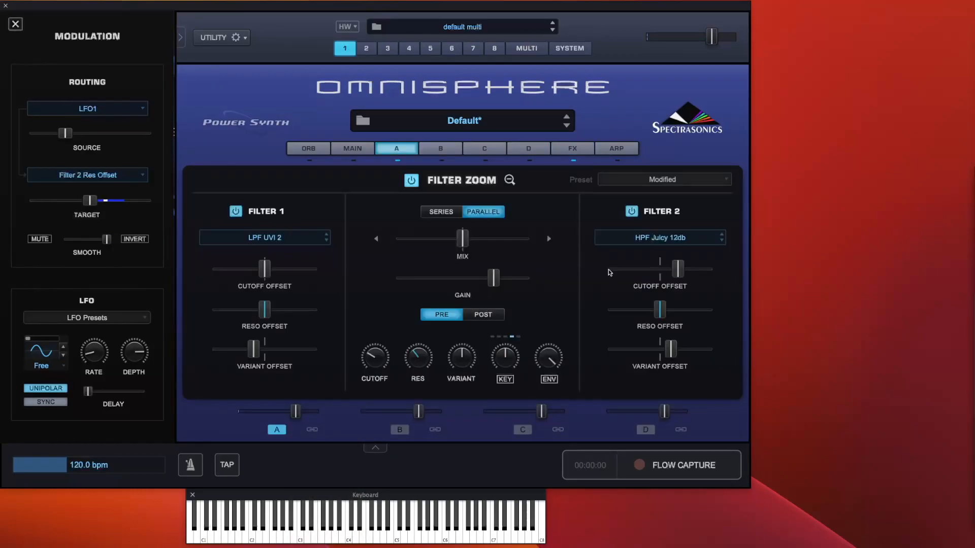
Leave the Filter Zoom and shorten the decay and release of layer A's filter envelope.
{"action": "left_click", "coordinate": [510, 185]}
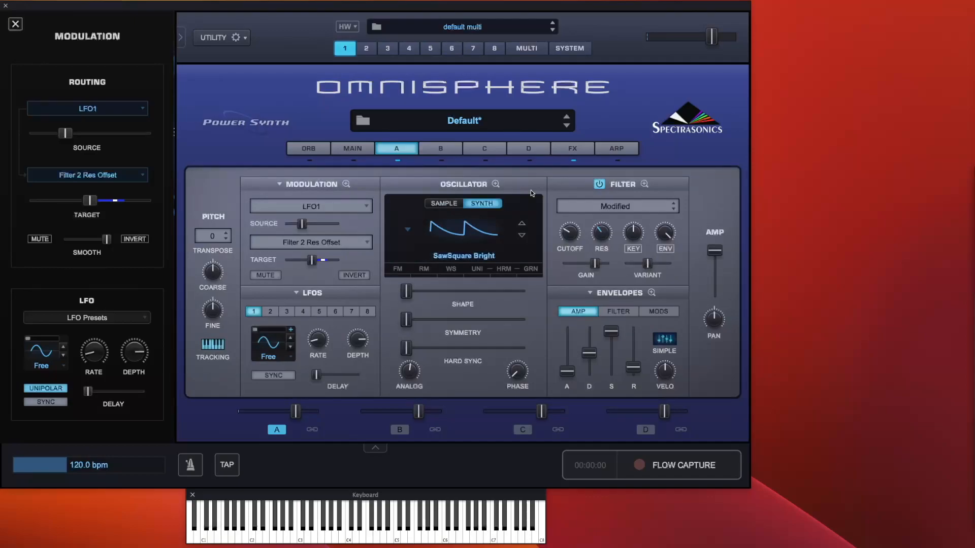
{"action": "left_click", "coordinate": [627, 314]}
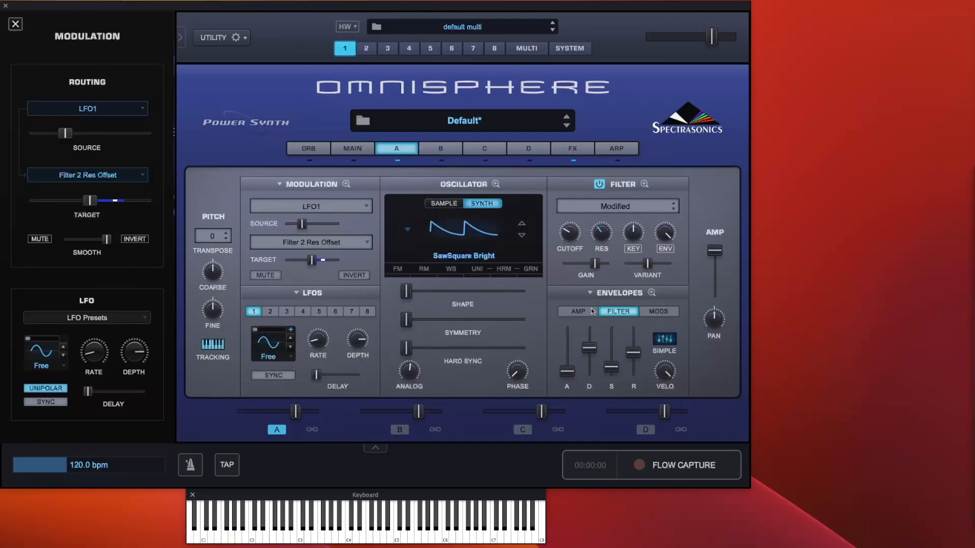
{"action": "left_click_drag", "start_coordinate": [587, 348], "coordinate": [592, 371]}
Lower the Pro-Verb mix substantially in layer A's effects rack and return to layer A's main controls.
{"action": "left_click", "coordinate": [576, 148]}
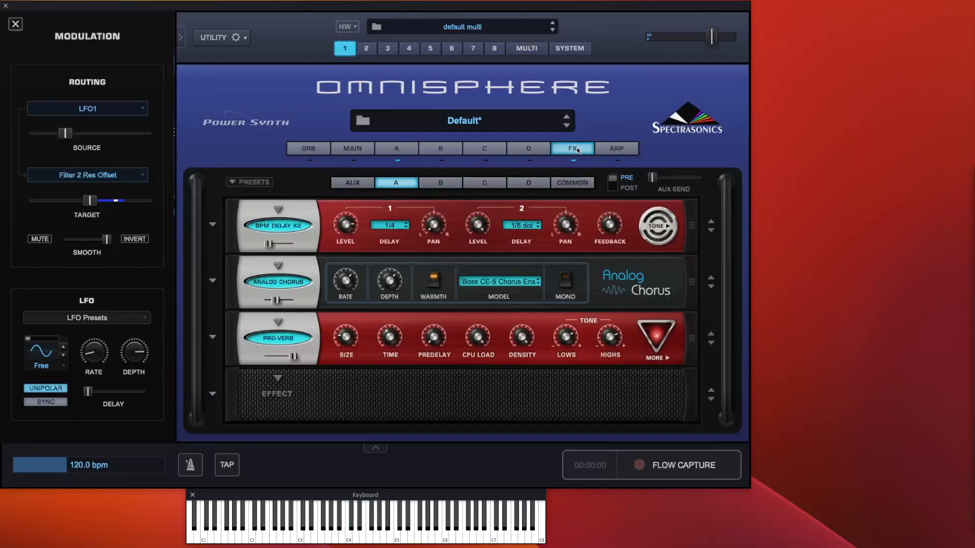
{"action": "left_click", "coordinate": [292, 358]}
{"action": "left_click_drag", "start_coordinate": [292, 359], "coordinate": [269, 359]}
{"action": "left_click", "coordinate": [404, 147]}
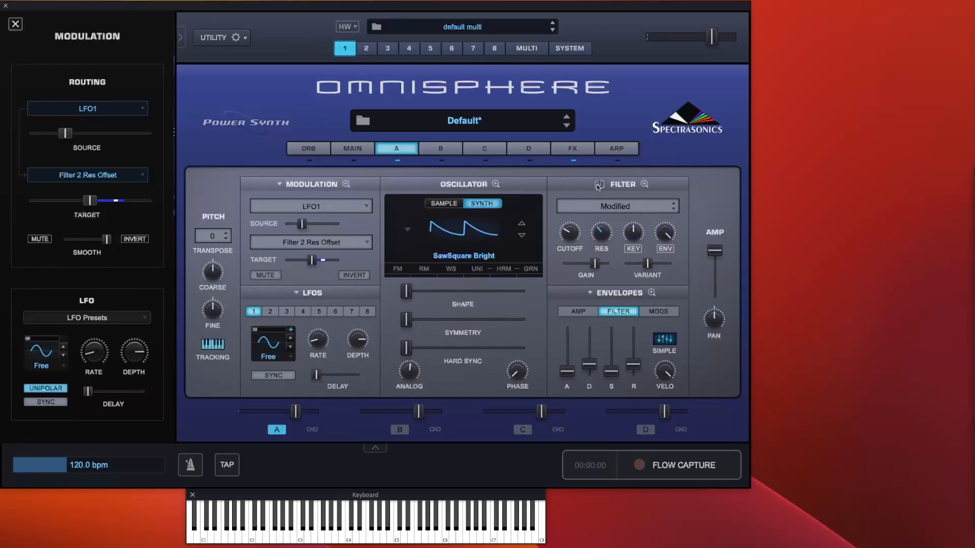
Switch layer A's filter back on and load the LPF Smooth 24db preset from 01 - Lowpass Filters.
{"action": "left_click", "coordinate": [600, 186]}
{"action": "left_click", "coordinate": [621, 208]}
{"action": "mouse_move", "coordinate": [621, 209]}
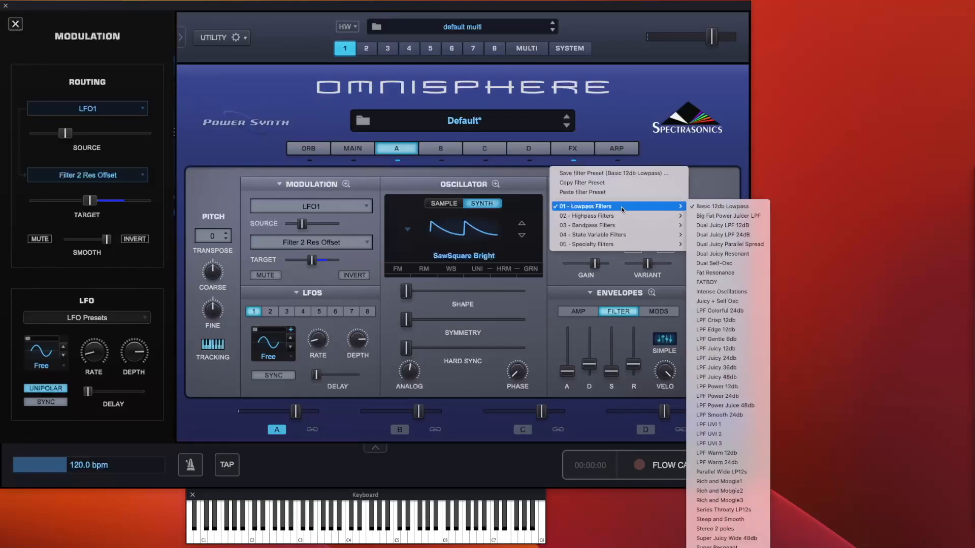
{"action": "left_click", "coordinate": [733, 415]}
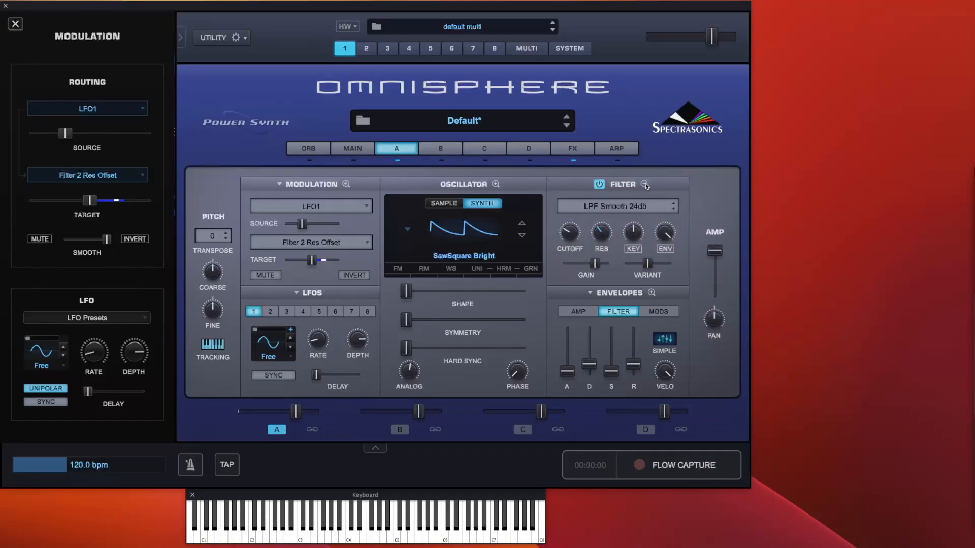
Open layer A's Filter Zoom and load the Juicy LPF+BPF 2 preset from 05 - Specialty Filters.
{"action": "left_click", "coordinate": [644, 185]}
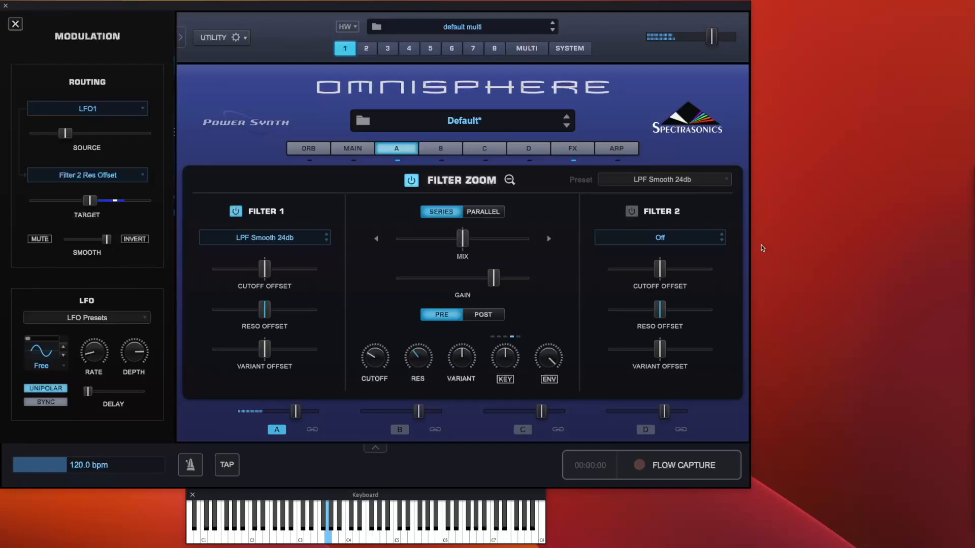
{"action": "left_click", "coordinate": [675, 179]}
{"action": "mouse_move", "coordinate": [658, 210]}
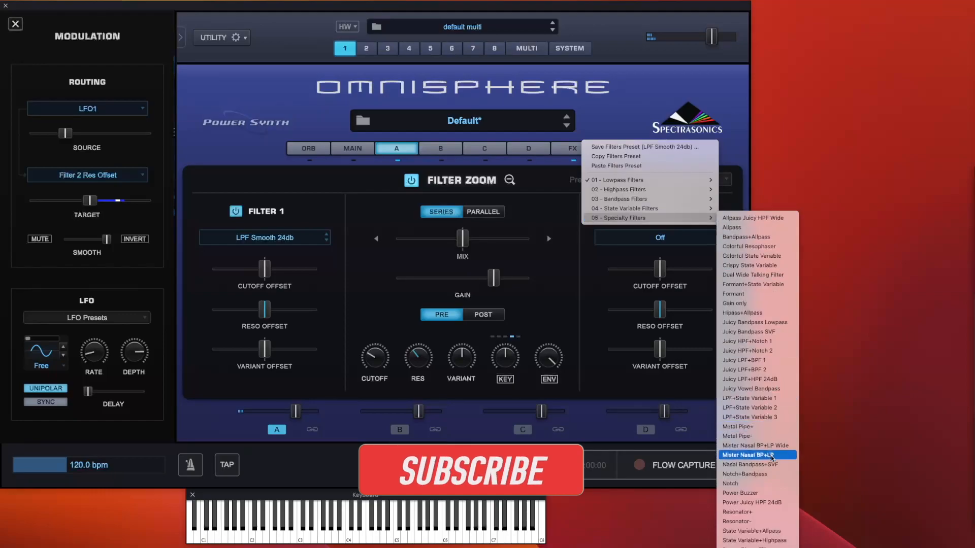
{"action": "left_click", "coordinate": [771, 370]}
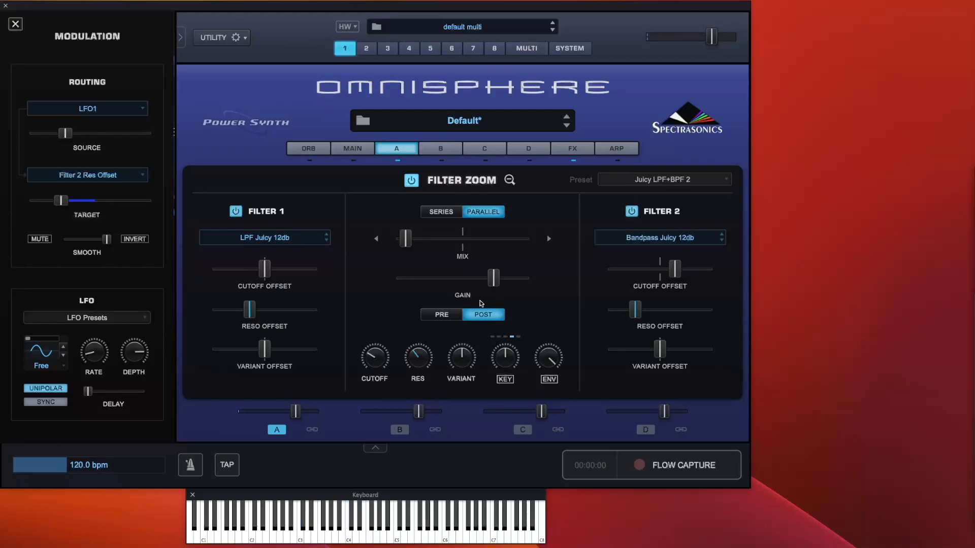
Raise the shared cutoff and resonance, and shift Filter 1's Cutoff Offset slightly above centre and Filter 2's slightly below centre.
{"action": "left_click_drag", "start_coordinate": [374, 361], "coordinate": [376, 348]}
{"action": "left_click_drag", "start_coordinate": [426, 354], "coordinate": [428, 333]}
{"action": "mouse_move", "coordinate": [264, 269]}
{"action": "left_mouse_down"}
{"action": "mouse_move", "coordinate": [254, 268]}
{"action": "mouse_move", "coordinate": [277, 269]}
{"action": "left_mouse_up"}
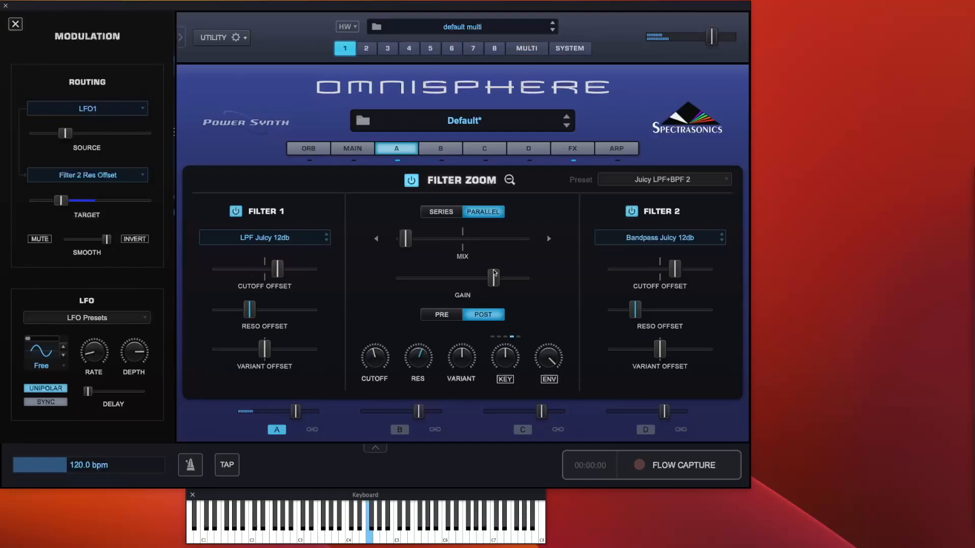
{"action": "left_click_drag", "start_coordinate": [674, 270], "coordinate": [649, 272]}
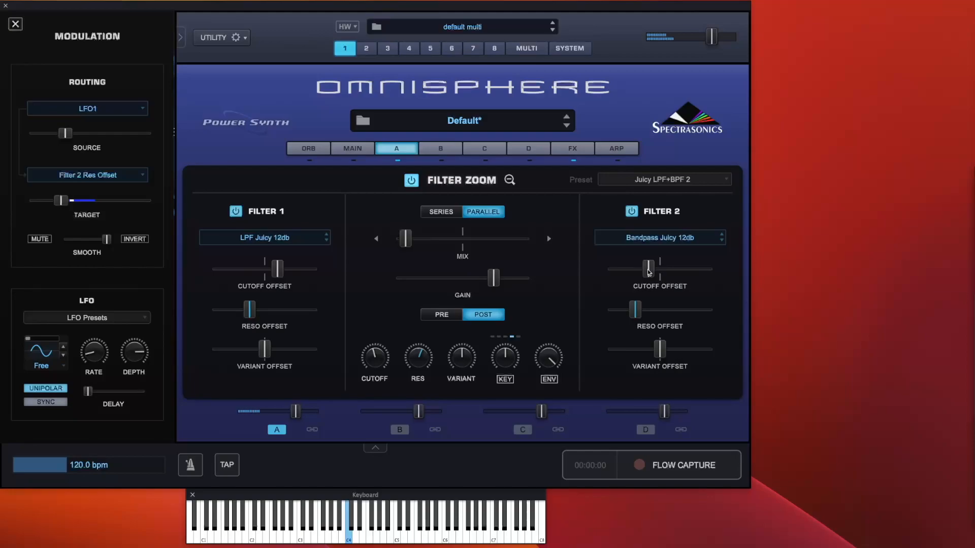